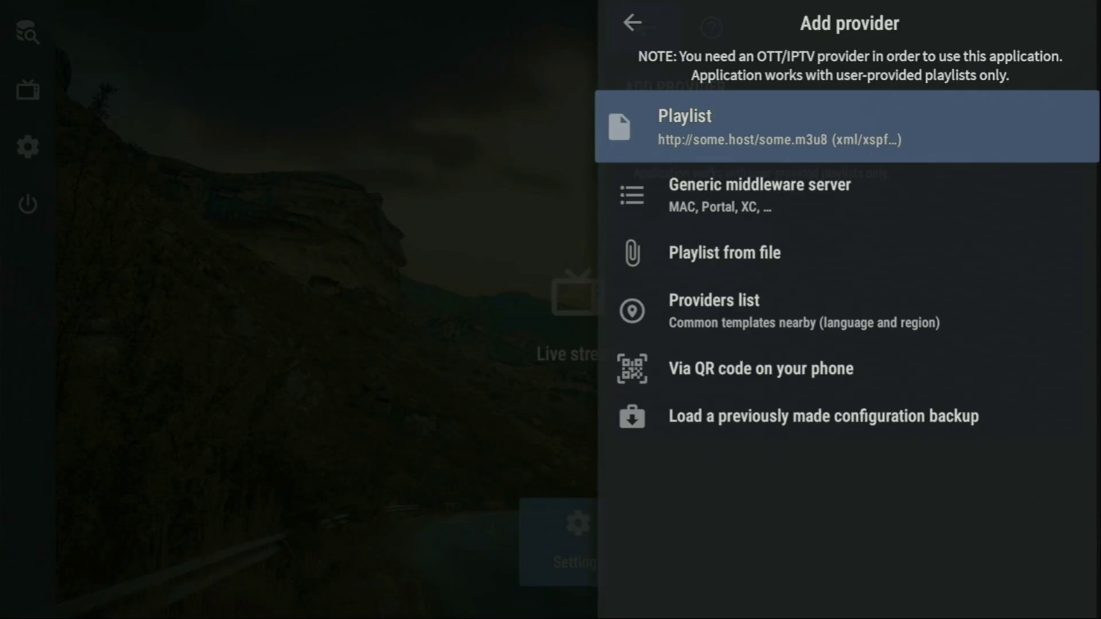
In Add provider, view the Generic middleware server types, then go back
key(Down)
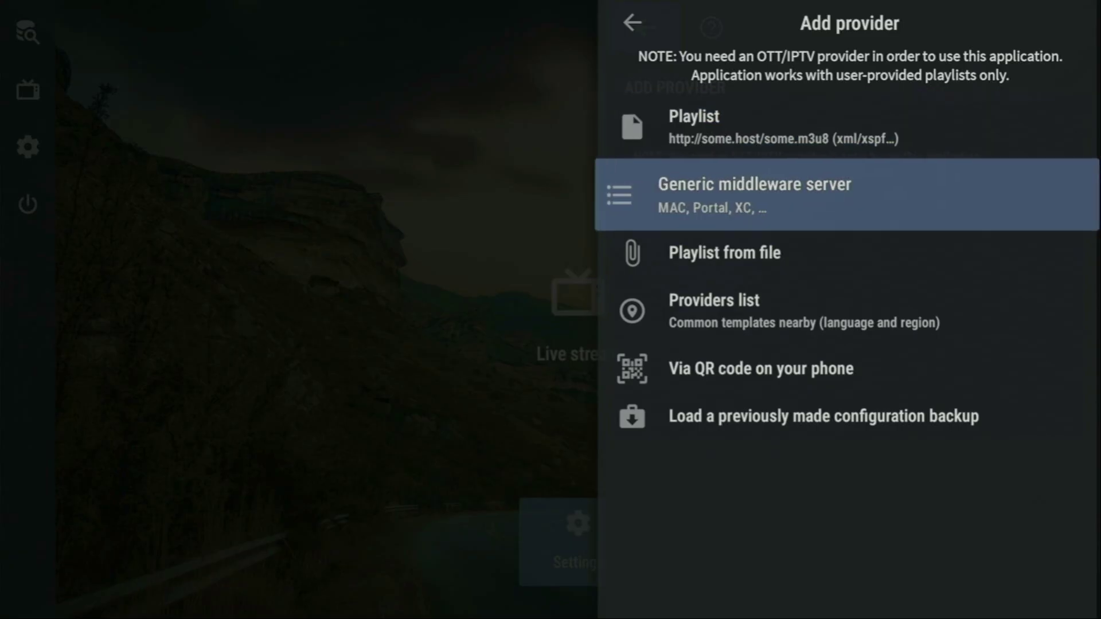
key(Return)
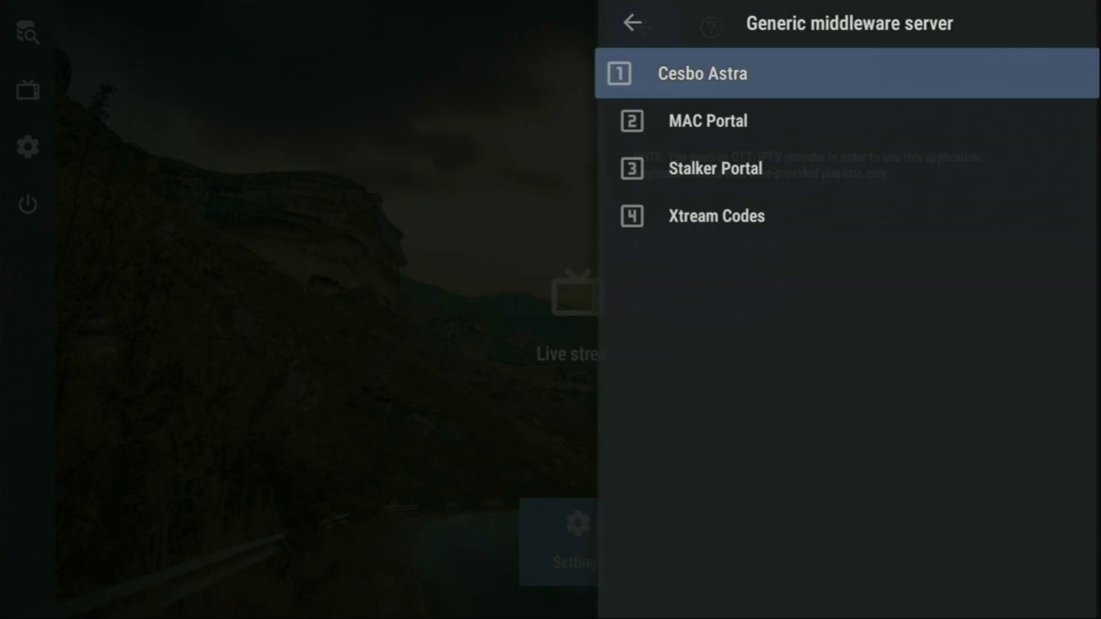
key(Escape)
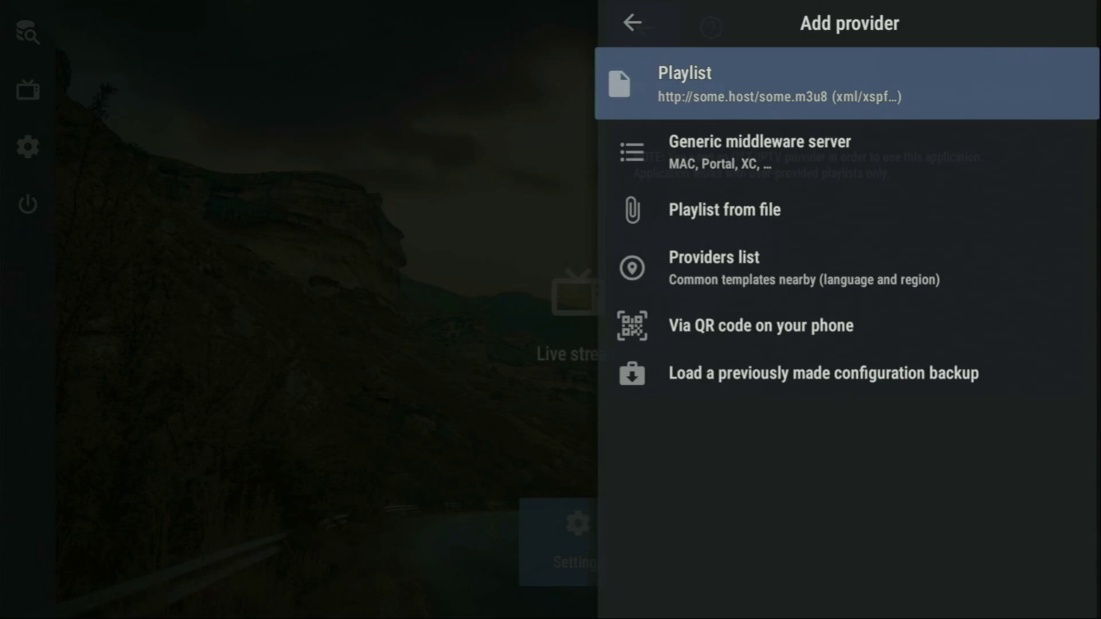
Check the Providers list option, then leave Add provider for OTT Navigator's home screen
key(Down)
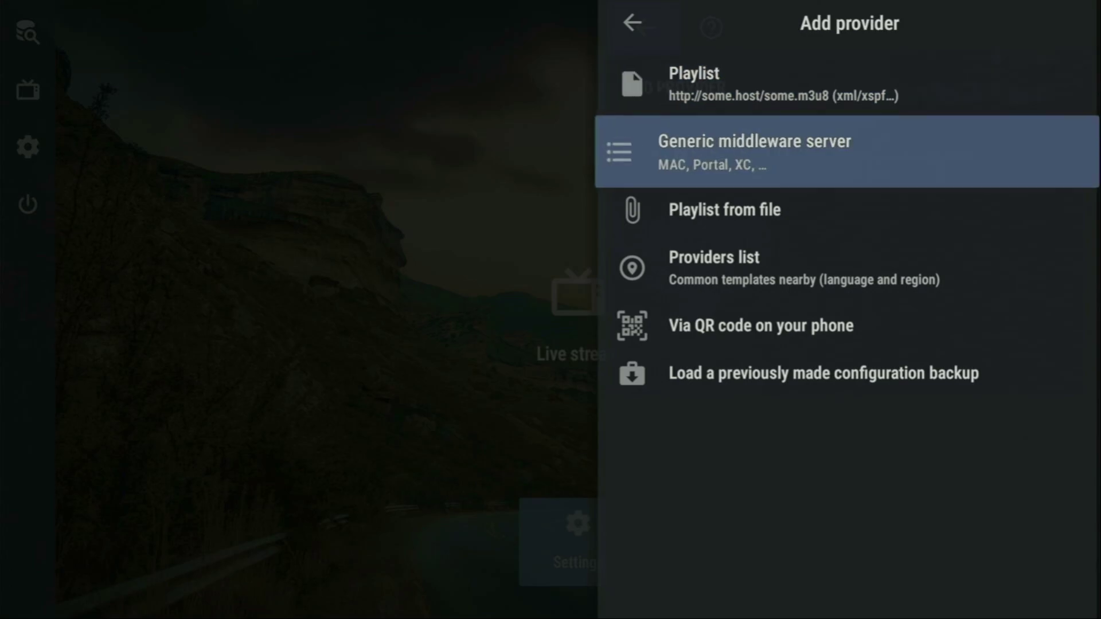
key(Down)
key(Down)
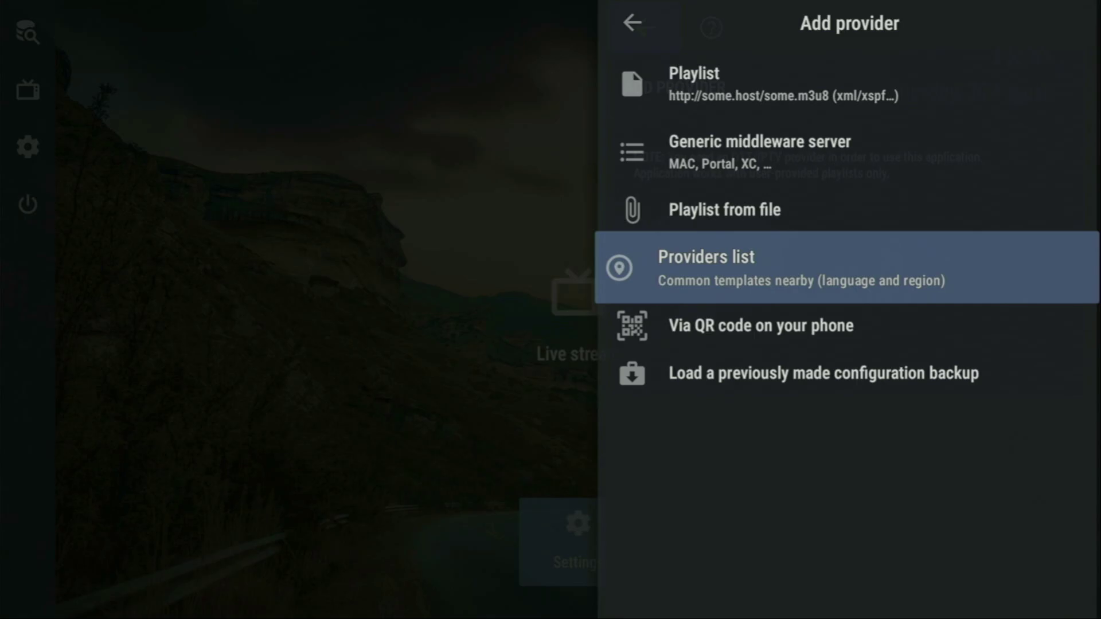
key(Escape)
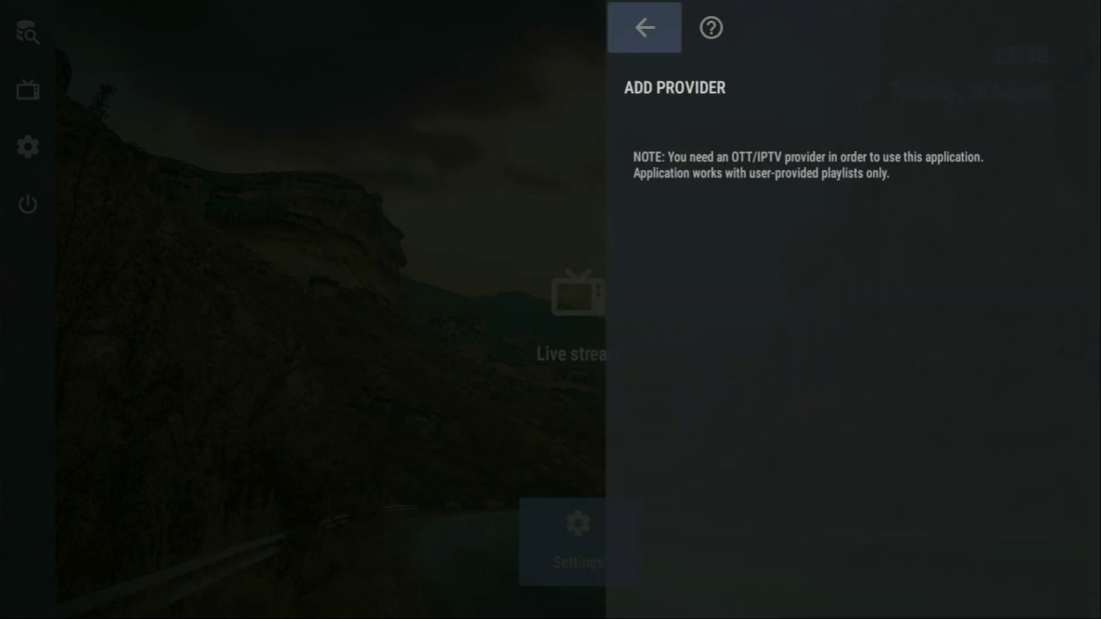
key(Escape)
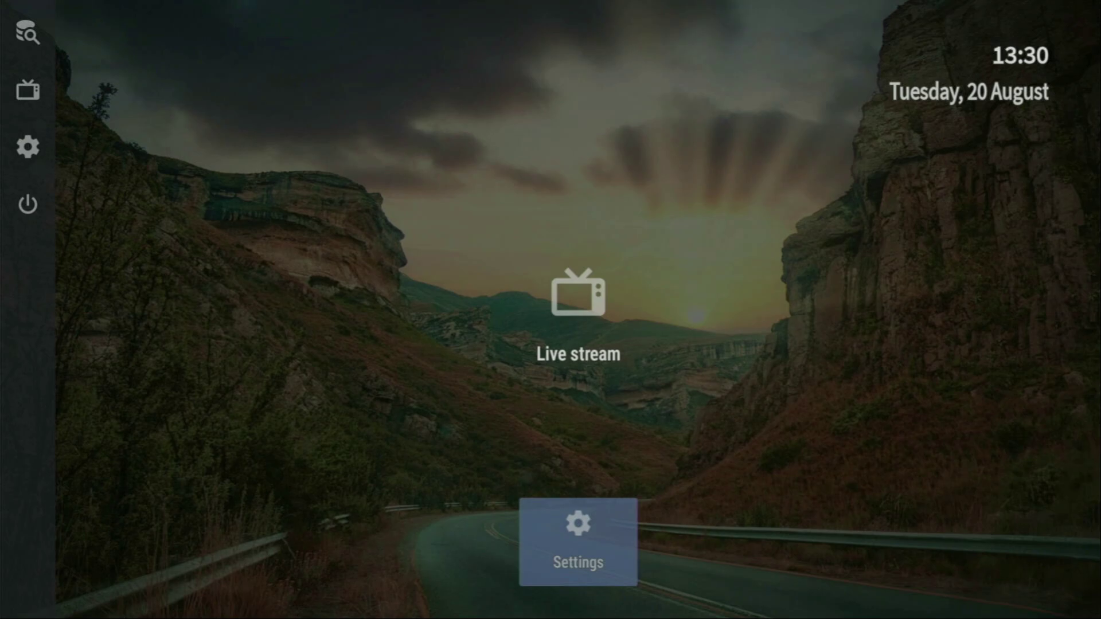
Exit OTT Navigator and bring up the search keyboard on the Find page
key(Escape)
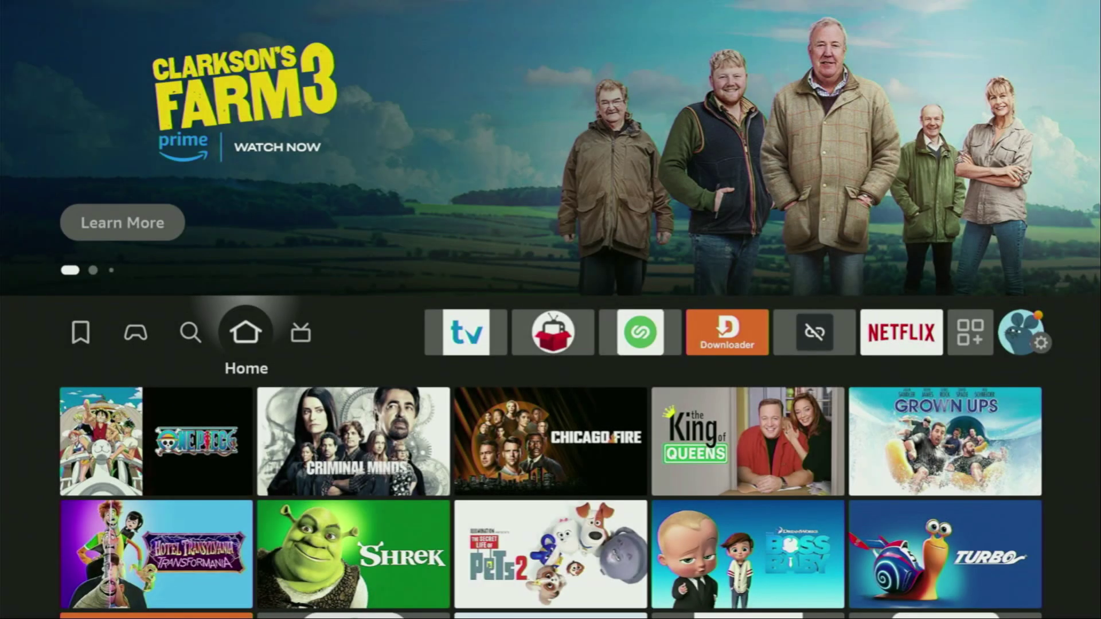
key(Left)
key(Down)
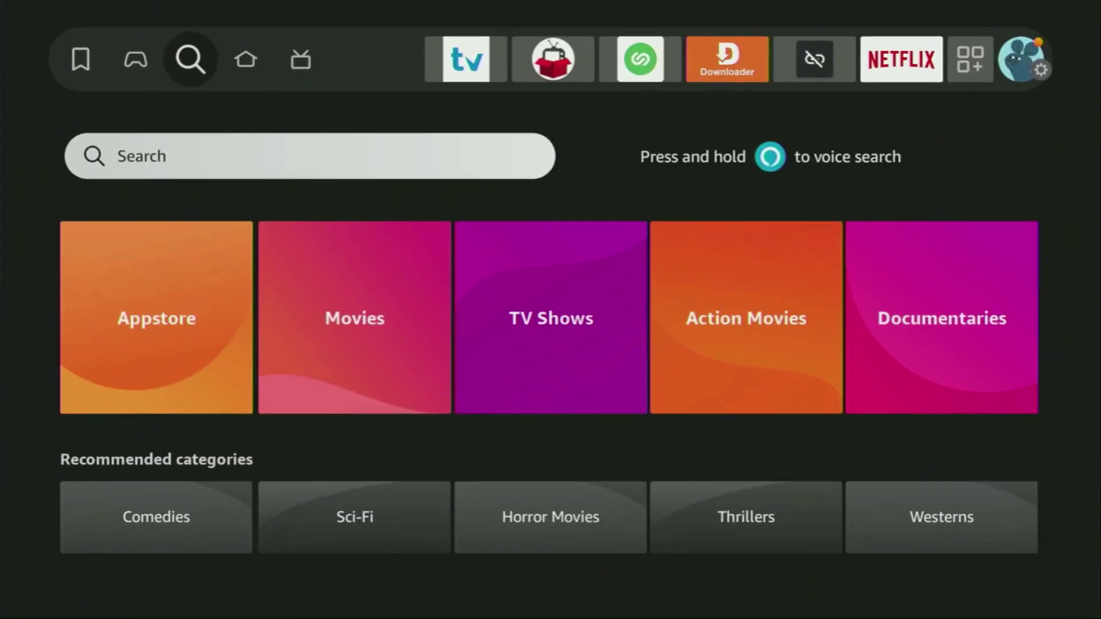
key(Return)
Enter 'Do' in the search and pick the Downloader suggestion
key(Right)
key(Right)
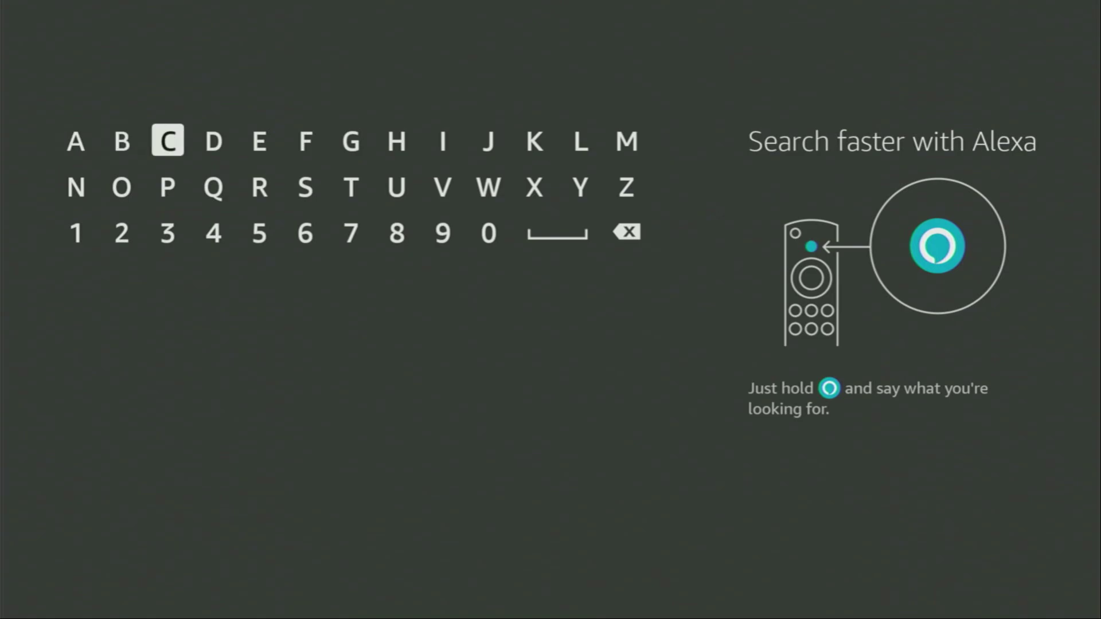
key(Right)
key(Return)
key(Down)
key(Left)
key(Left)
key(Return)
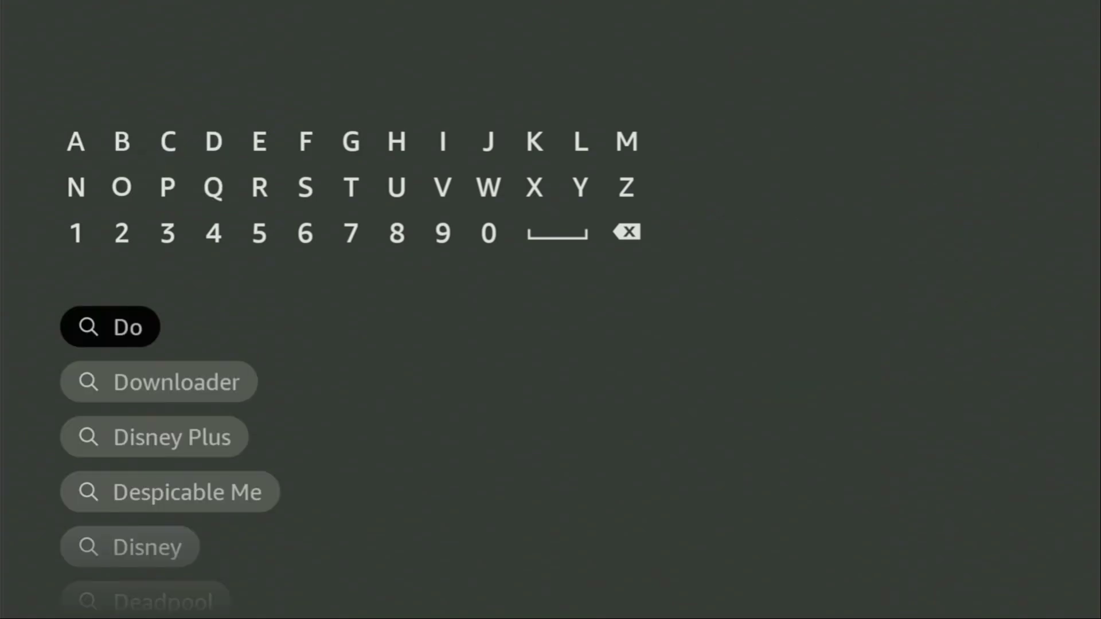
key(Down)
key(Down)
key(Down)
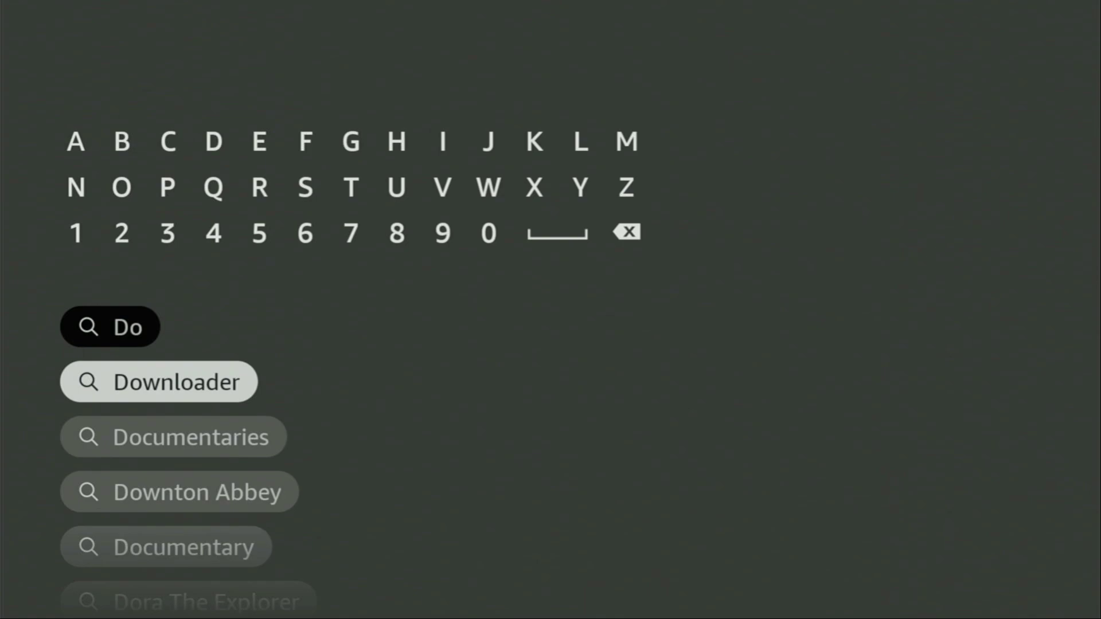
key(Return)
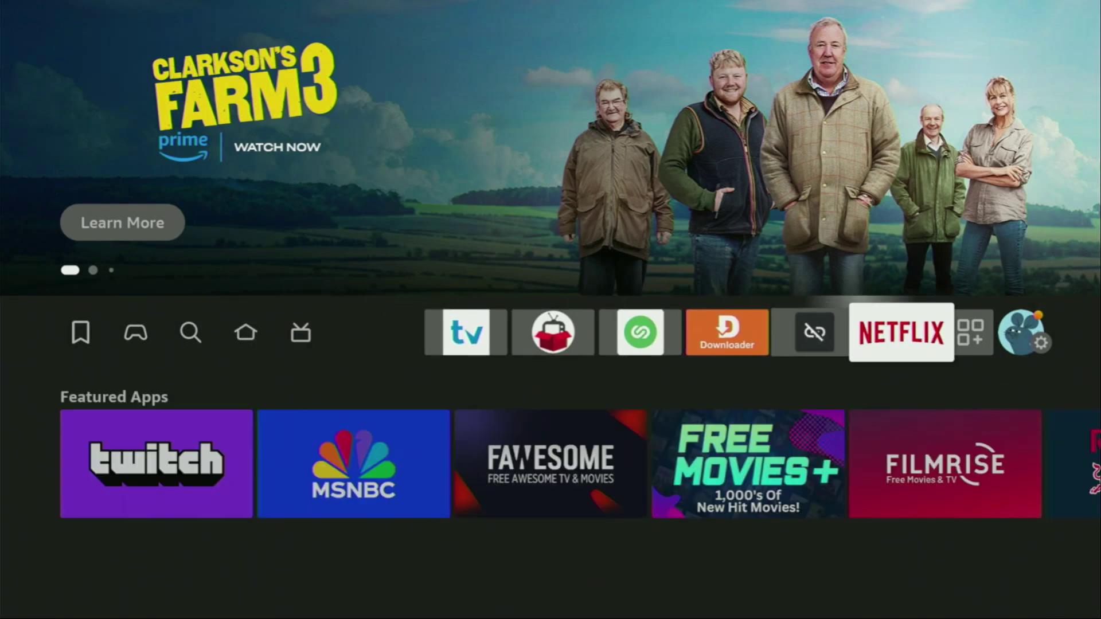
key(Right)
key(Right)
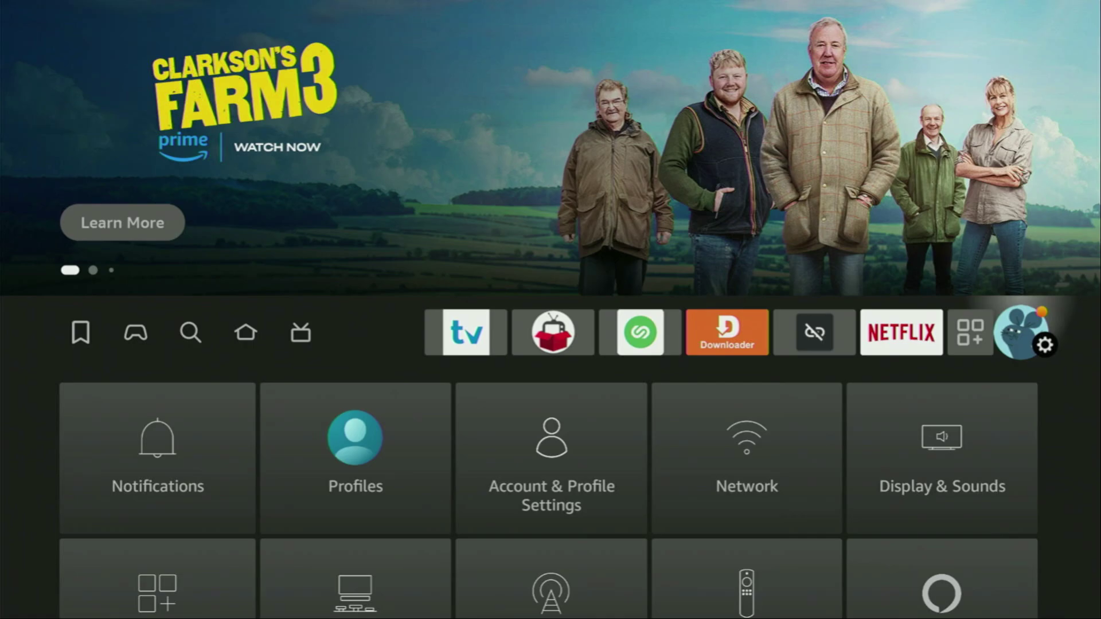
Open the My Fire TV page from the home screen's settings tiles
key(Down)
key(Down)
key(Down)
key(Right)
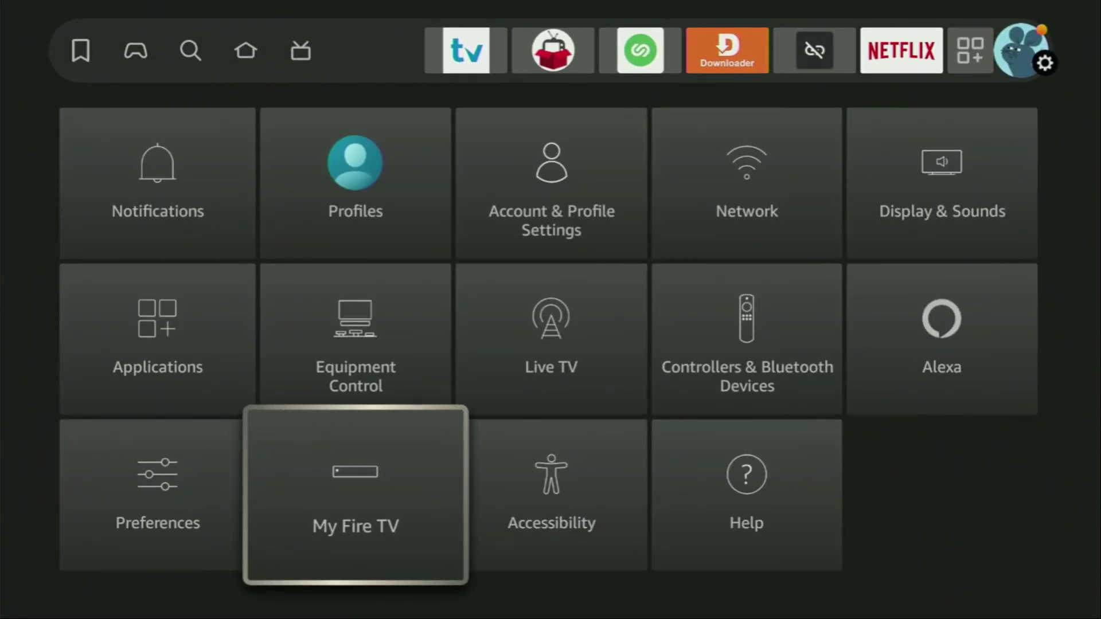
key(Return)
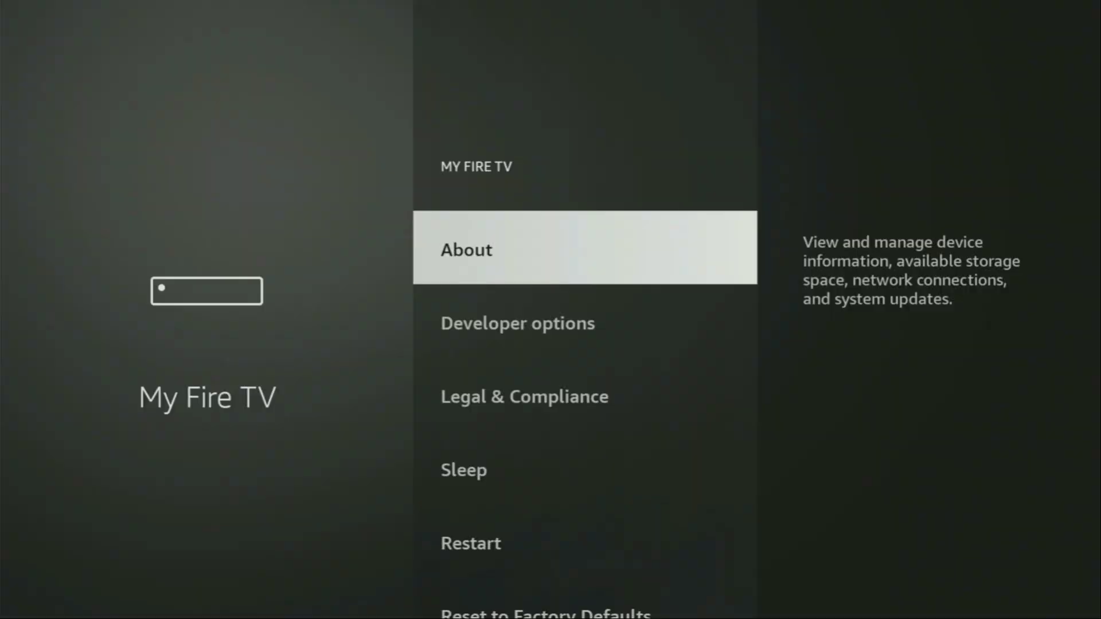
Browse Developer options, Legal & Compliance, Sleep and Restart, ending on About
key(Down)
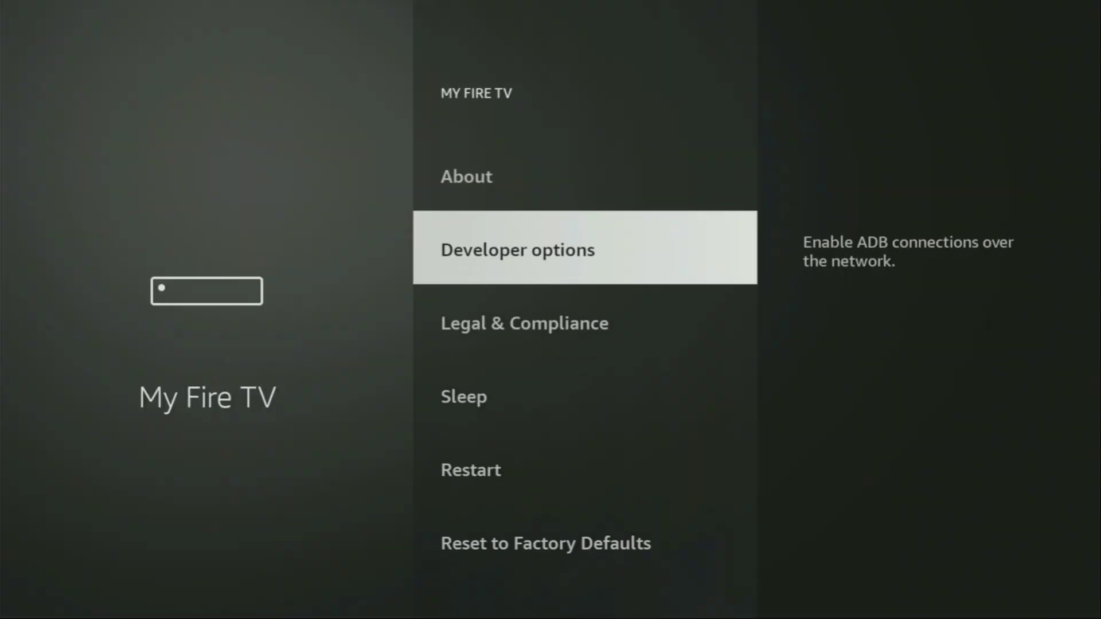
key(Down)
key(Down)
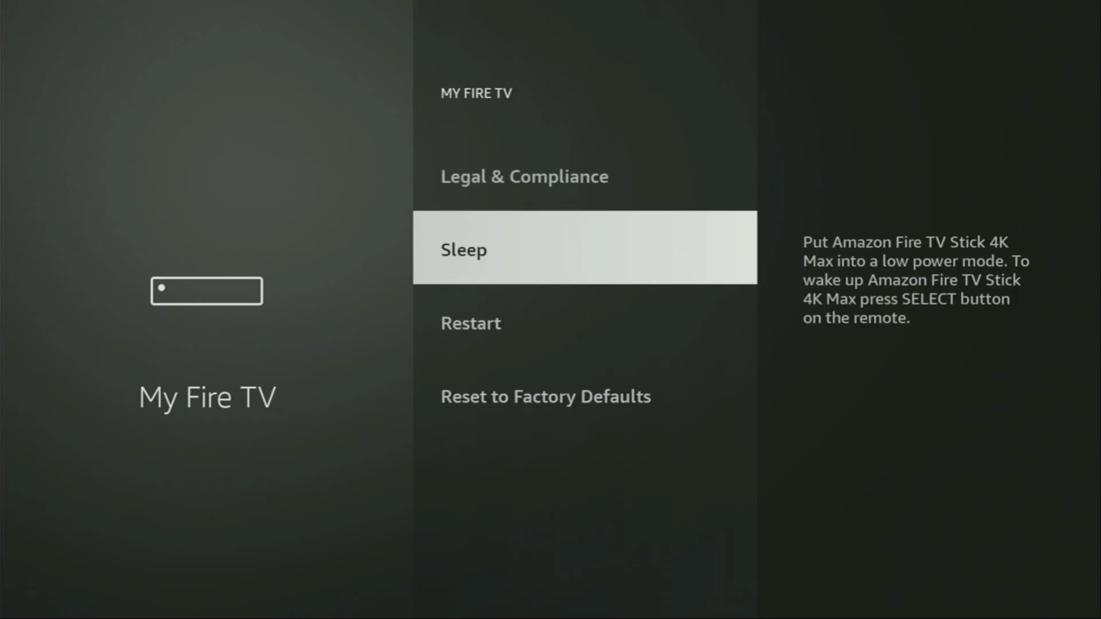
key(Down)
key(Down)
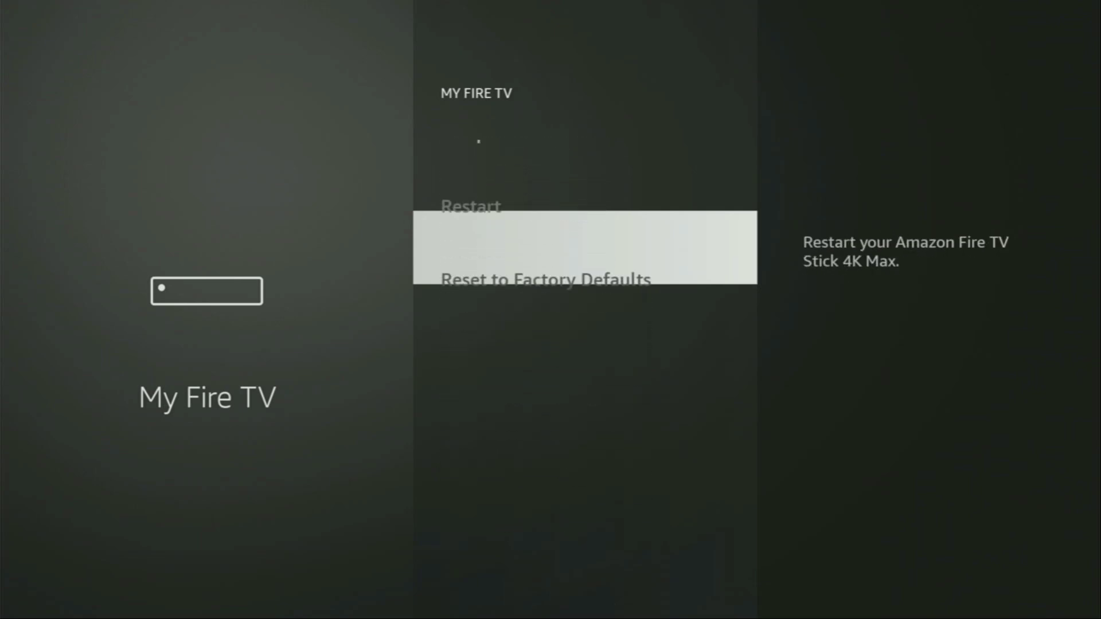
key(Up)
key(Up)
key(Up)
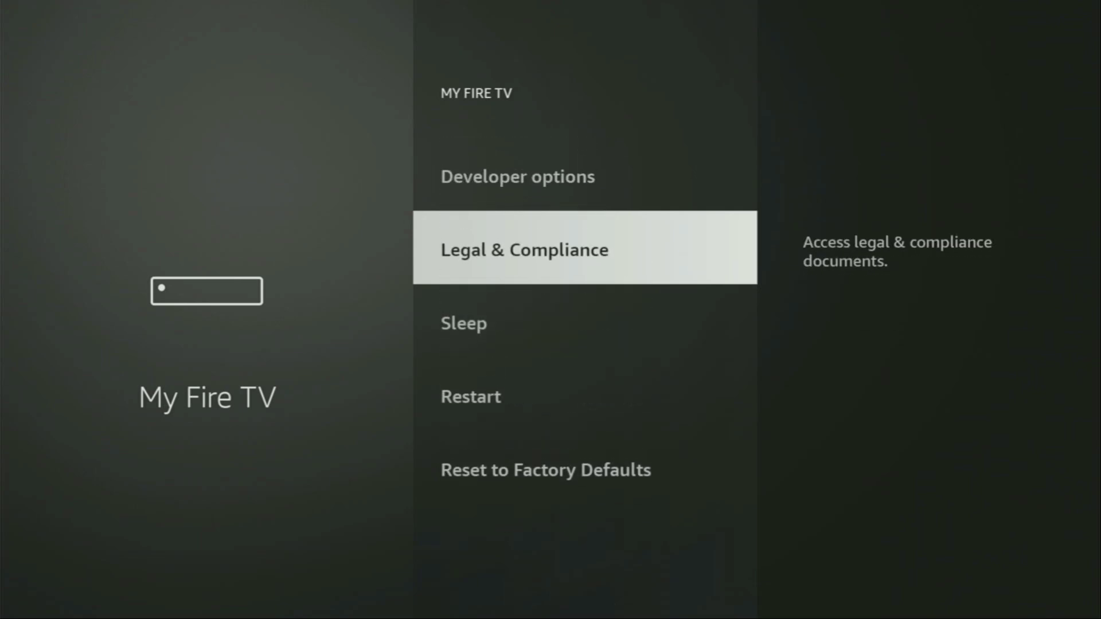
key(Up)
key(Up)
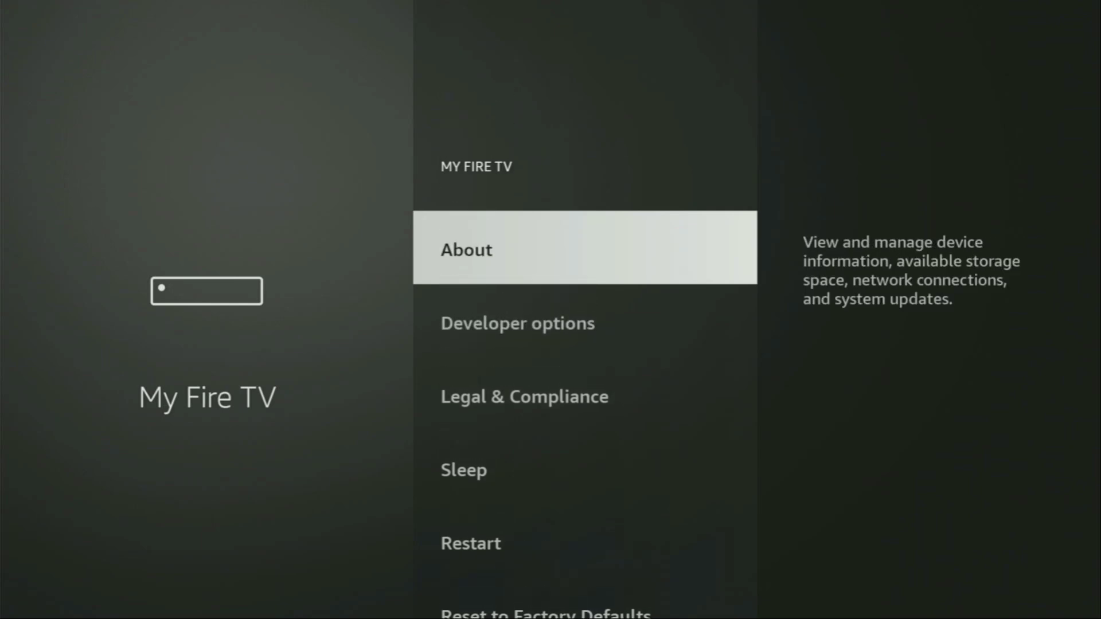
key(Down)
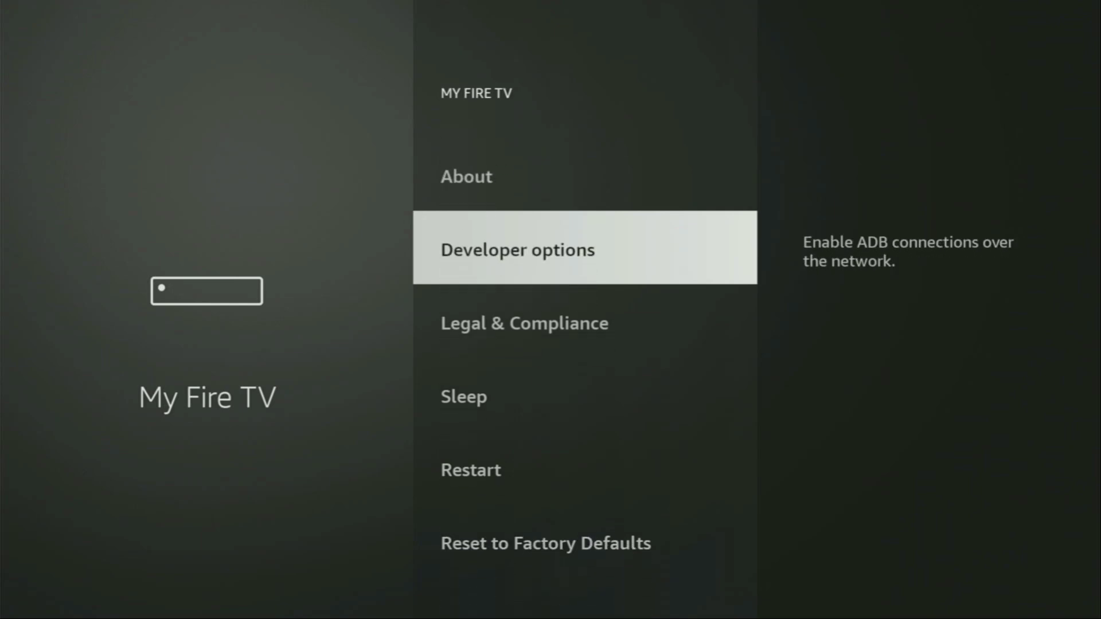
key(Up)
In About, confirm developer mode on the Fire TV Stick 4K Max and view storage: 7.52 GB of 12.98 GB free
key(Return)
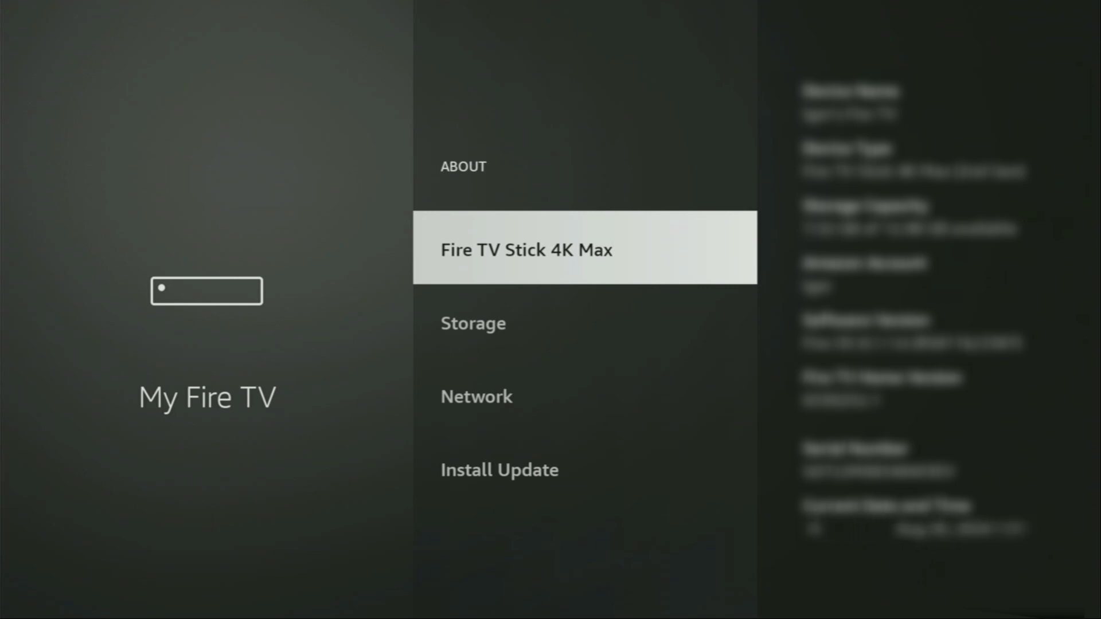
key(Return)
key(Return)
key(Return)
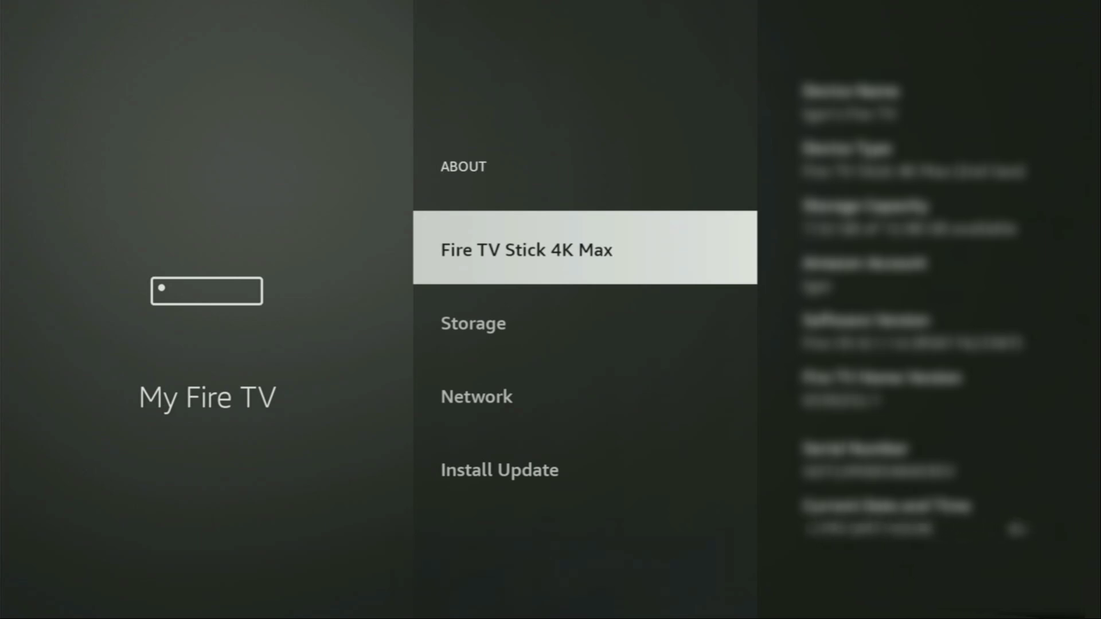
key(Down)
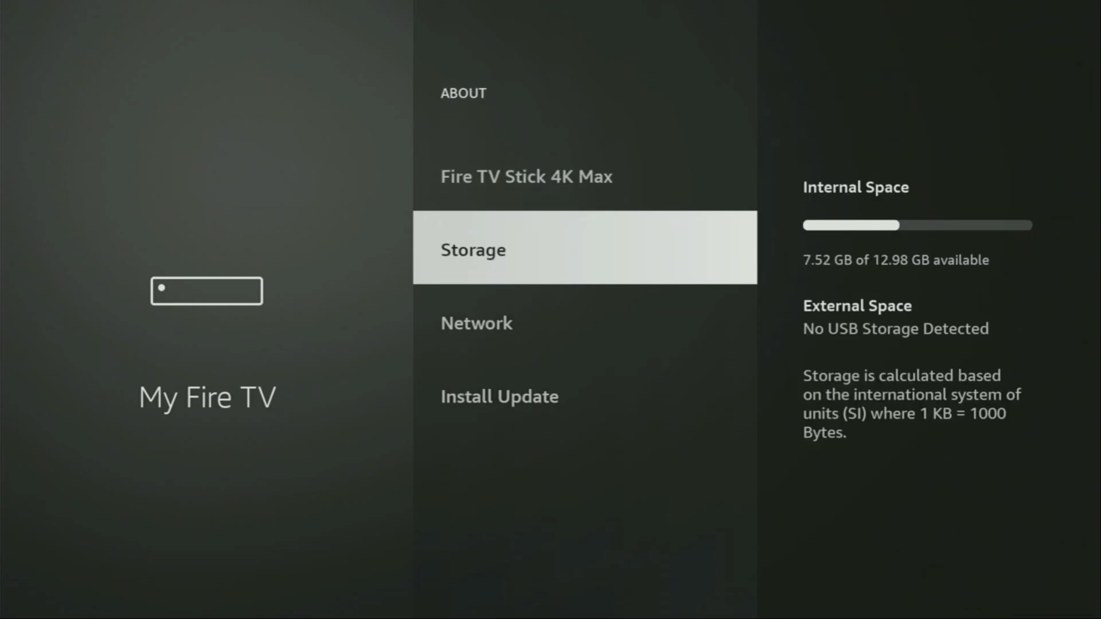
In Developer options, switch ADB debugging off and back on
key(Escape)
key(Down)
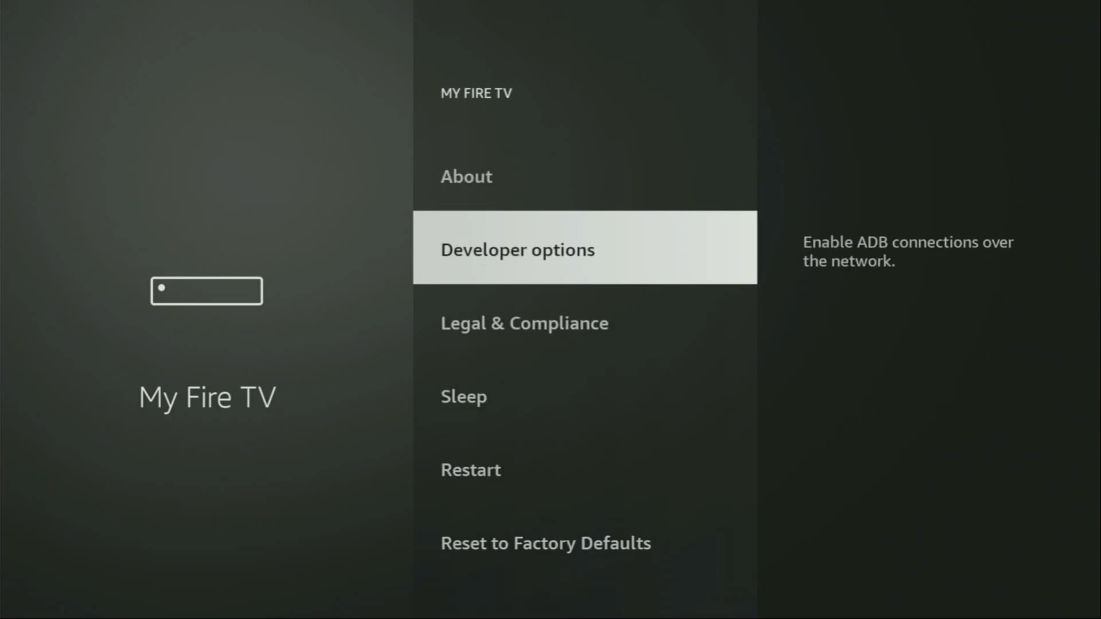
key(Return)
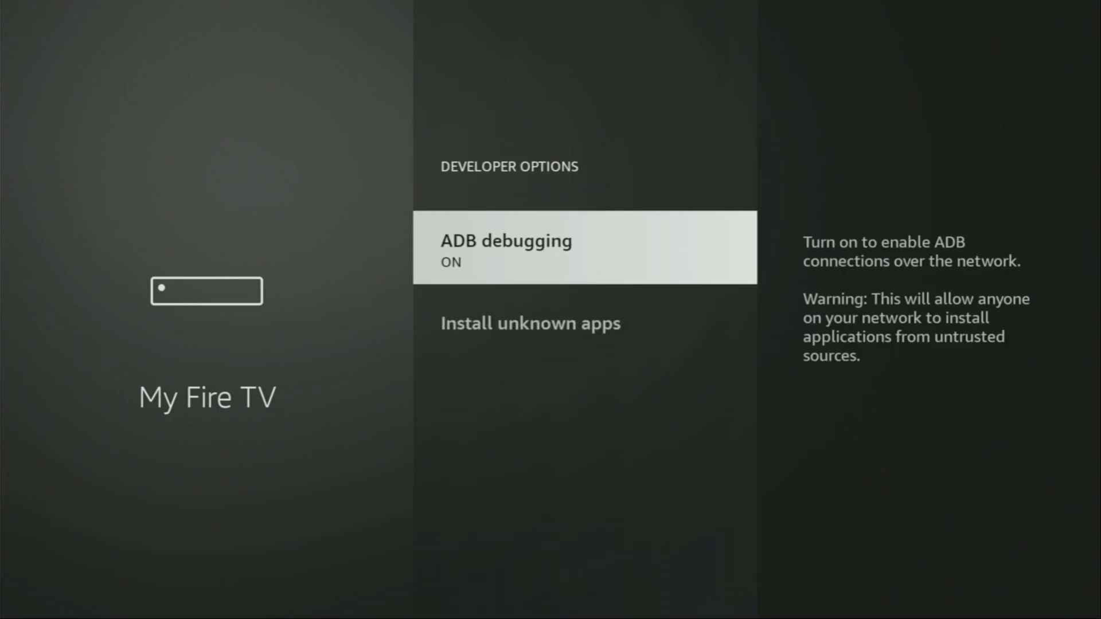
key(Return)
key(Return)
key(Down)
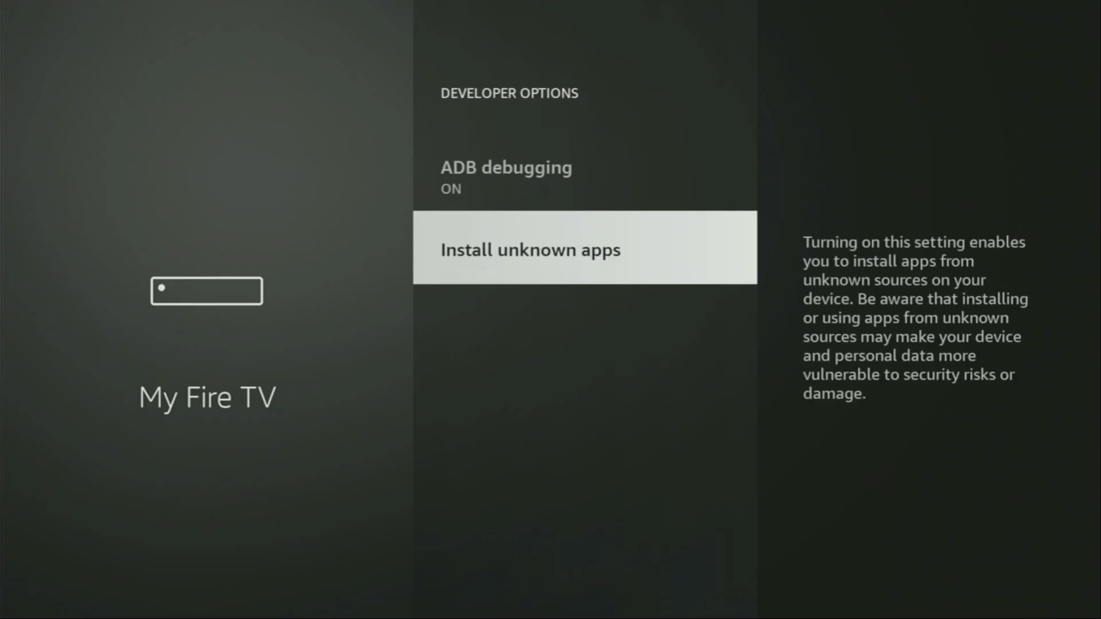
key(Return)
Open Install unknown apps and check that Downloader and AppLinked are set to ON
key(Down)
key(Down)
key(Down)
key(Down)
key(Down)
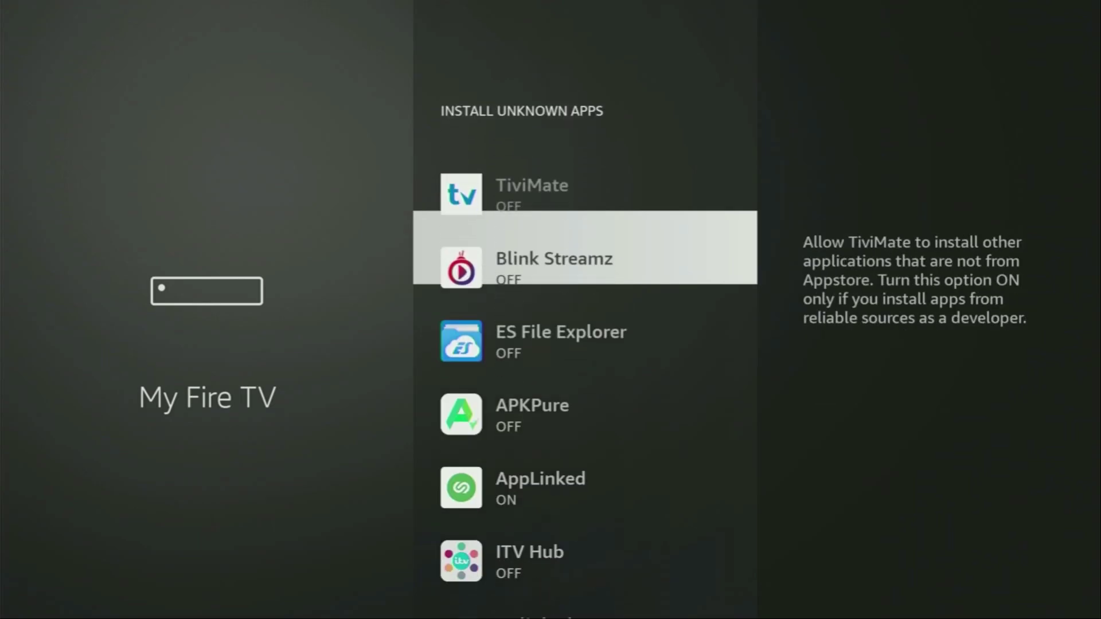
key(Down)
key(Down)
key(Down)
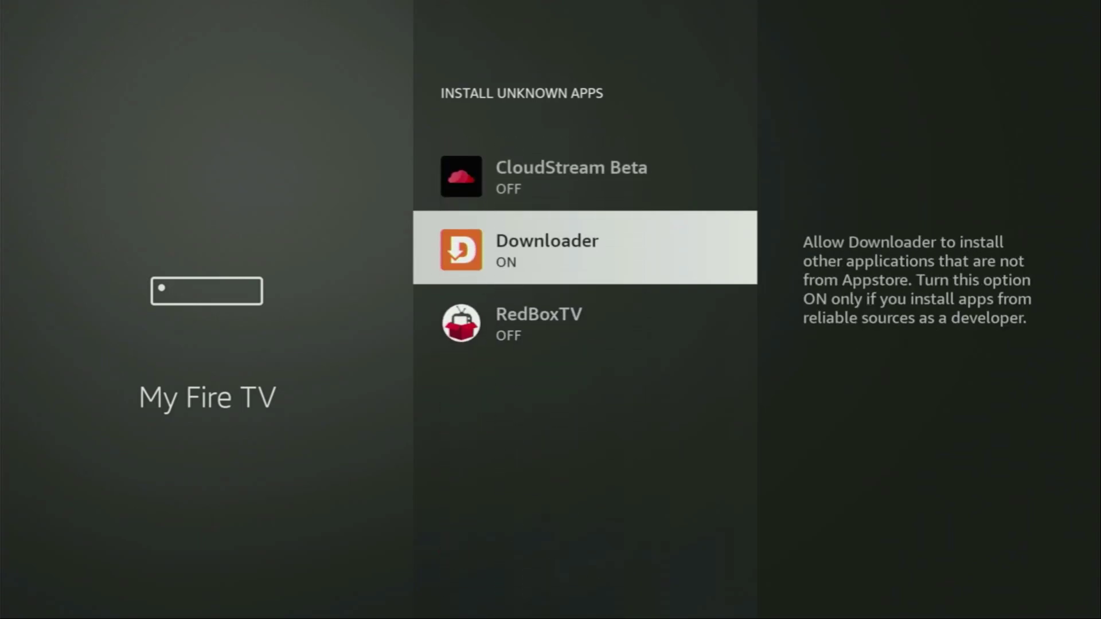
key(Return)
key(Return)
key(Down)
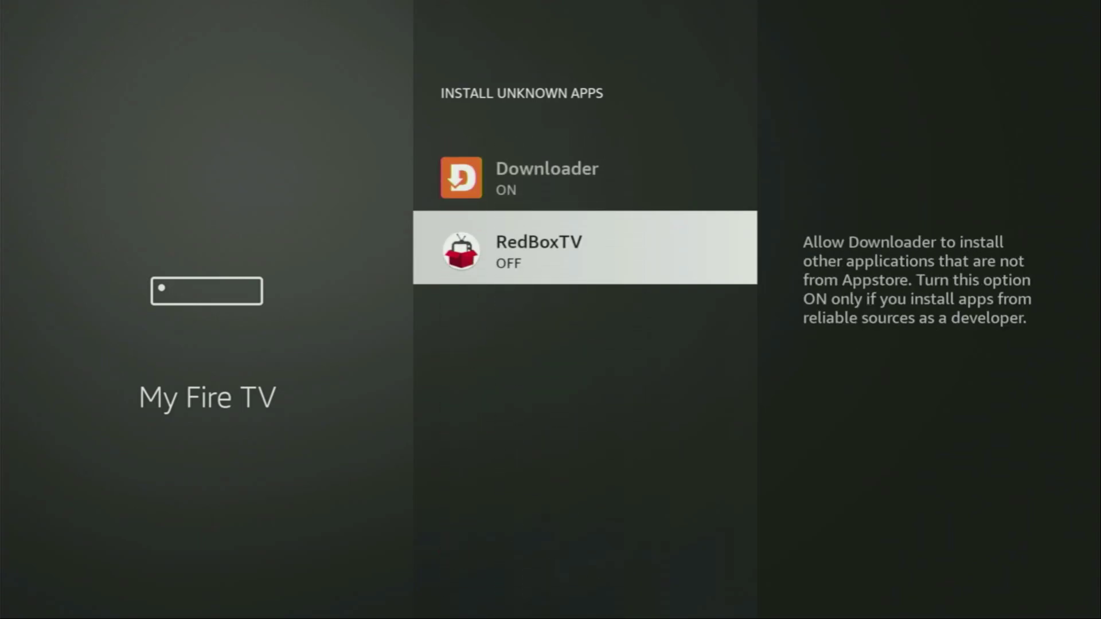
key(Up)
key(Up)
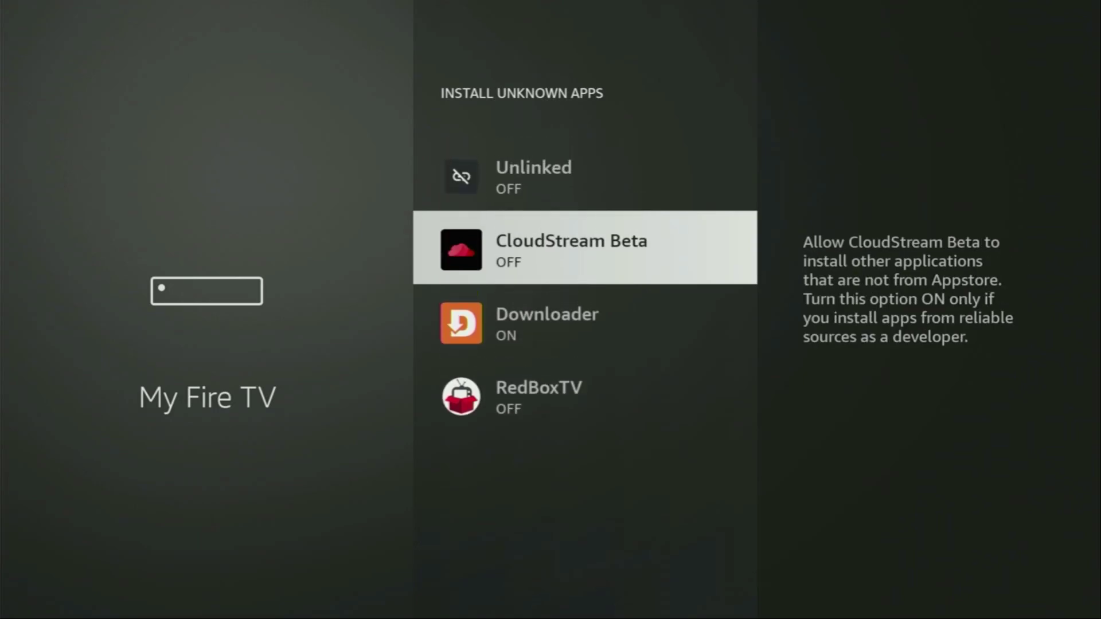
key(Up)
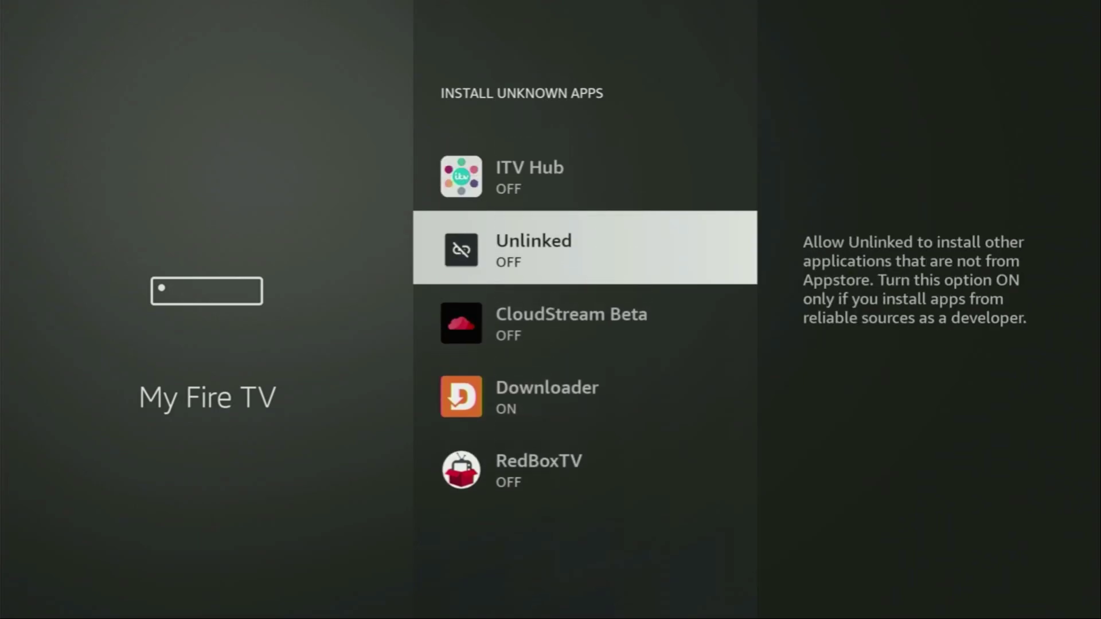
key(Up)
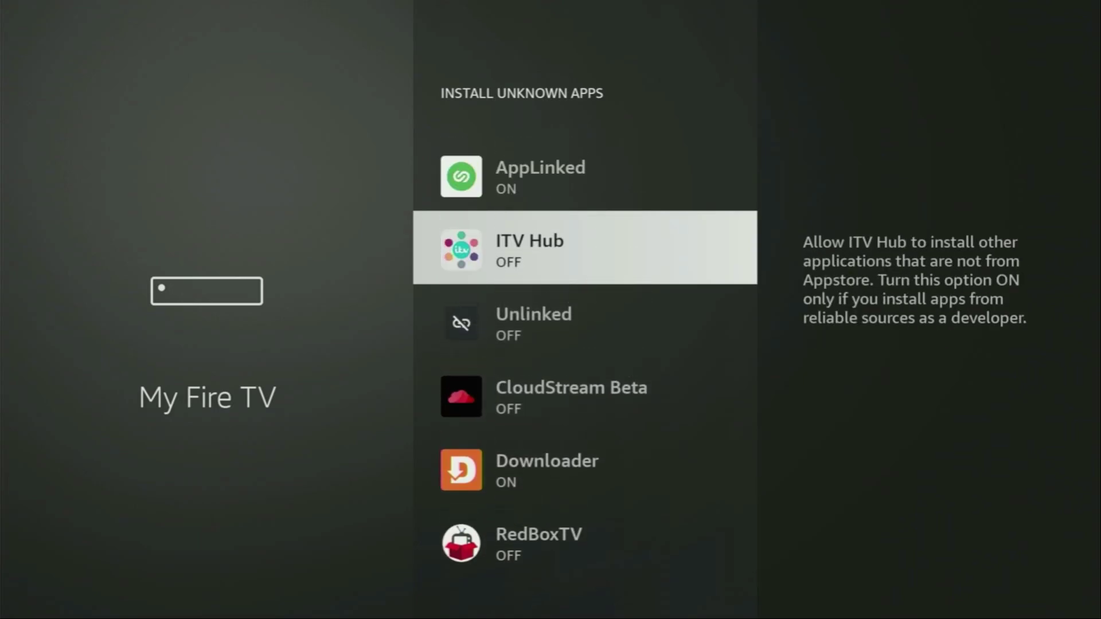
key(Up)
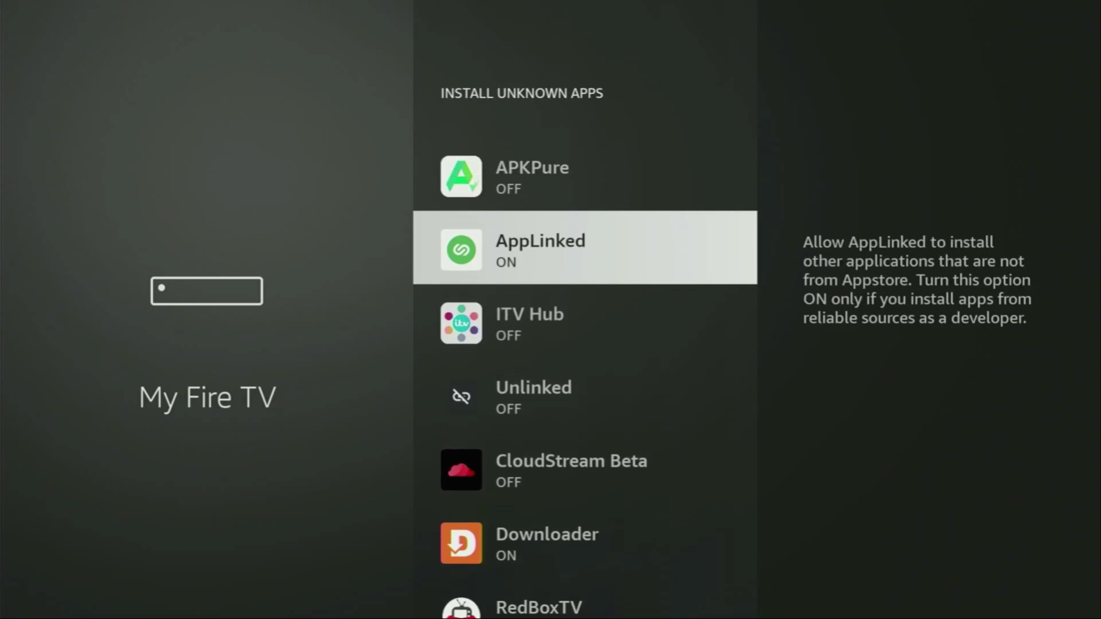
key(Up)
key(Up)
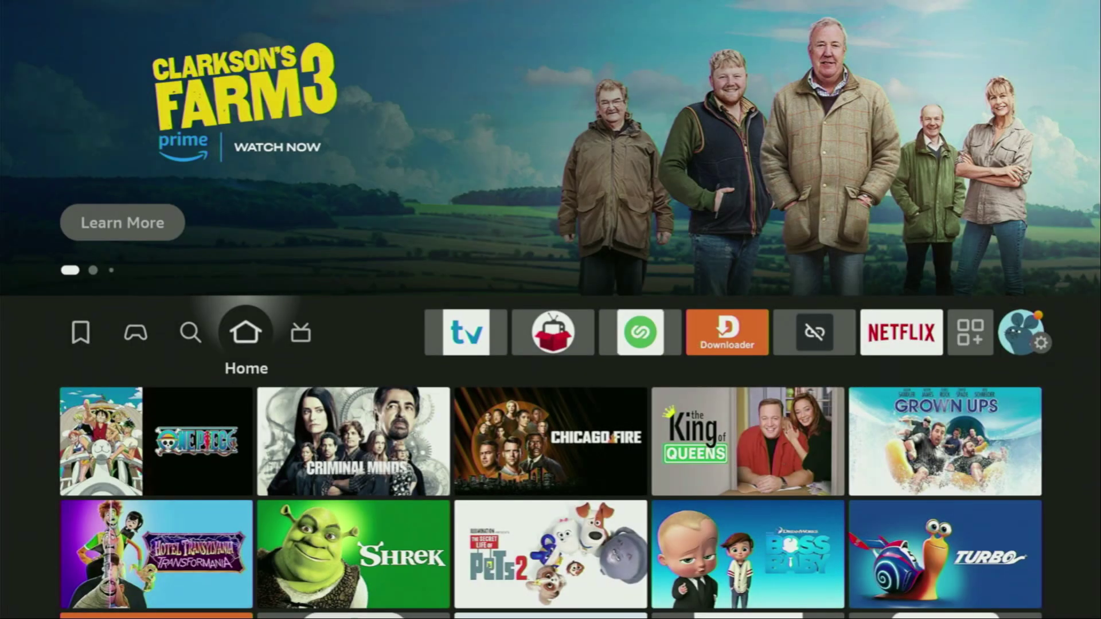
Open Your Apps & Channels and move to the NordVPN tile in the apps grid
key(Right)
key(Right)
key(Right)
key(Right)
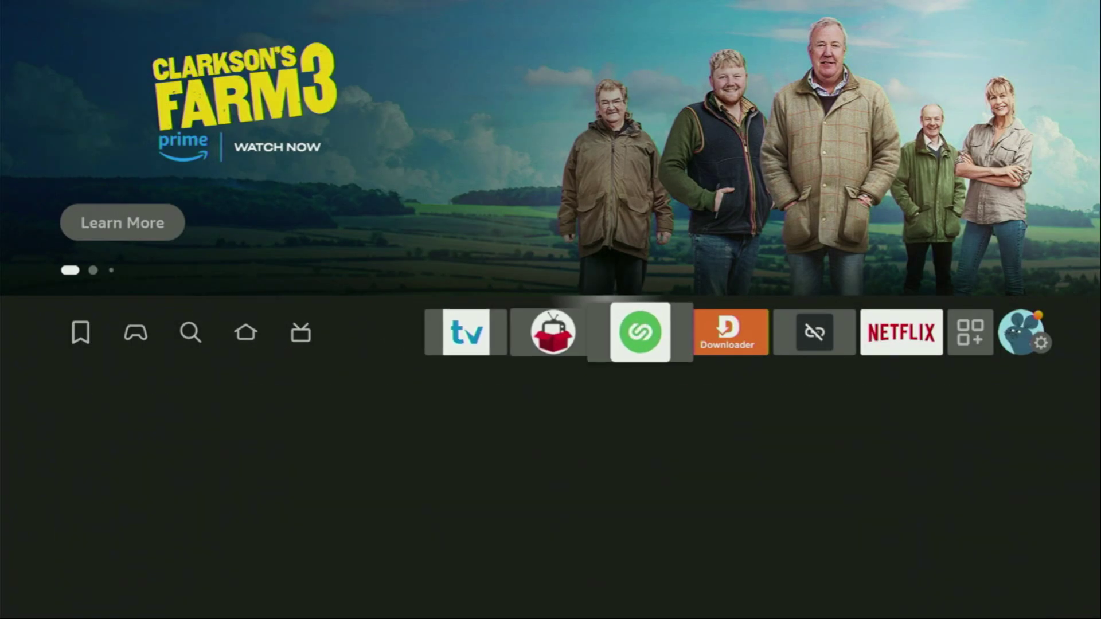
key(Right)
key(Right)
key(Right)
key(Right)
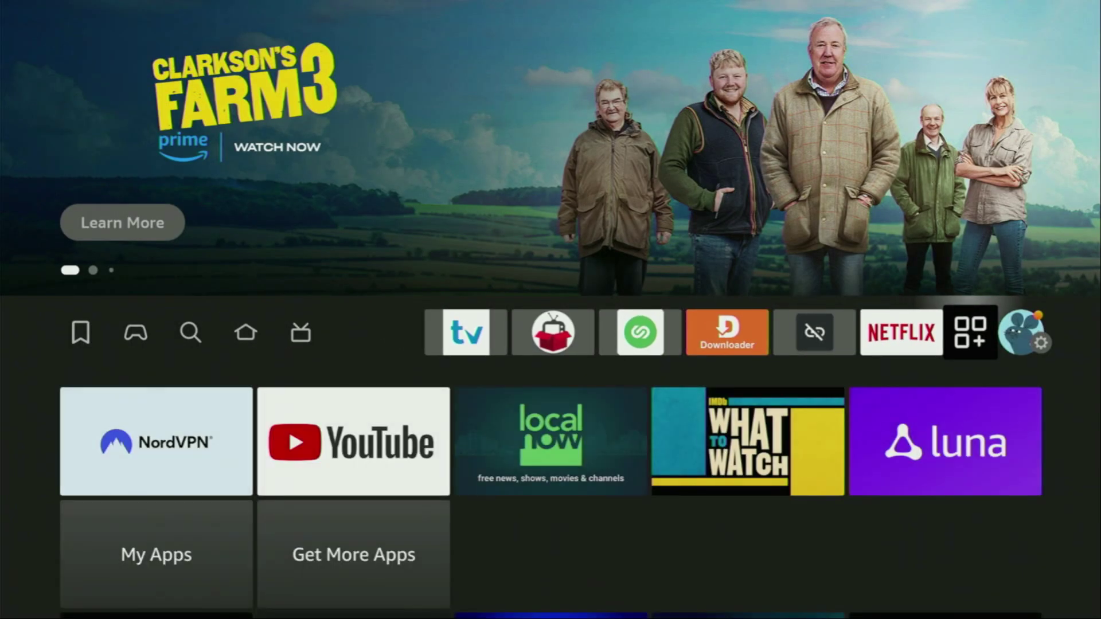
key(Return)
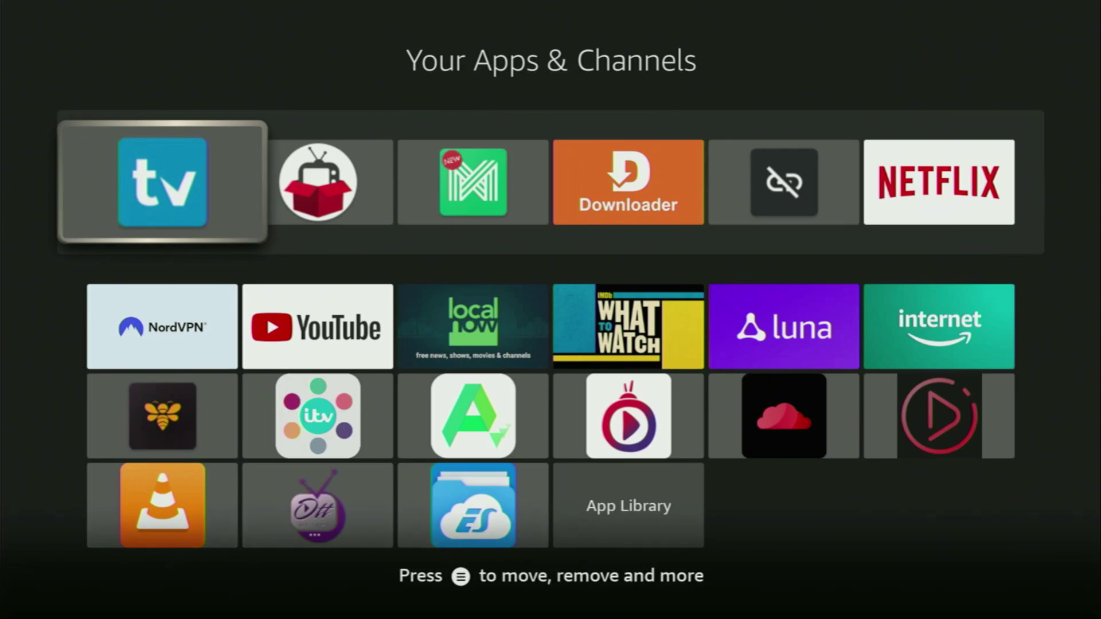
key(Right)
key(Right)
key(Right)
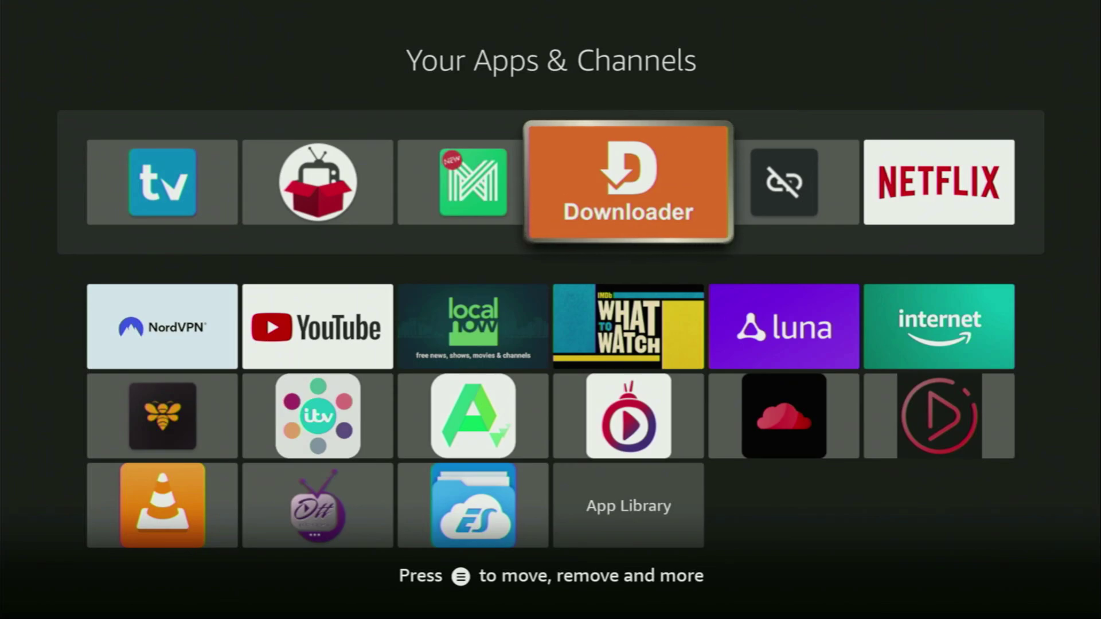
key(Down)
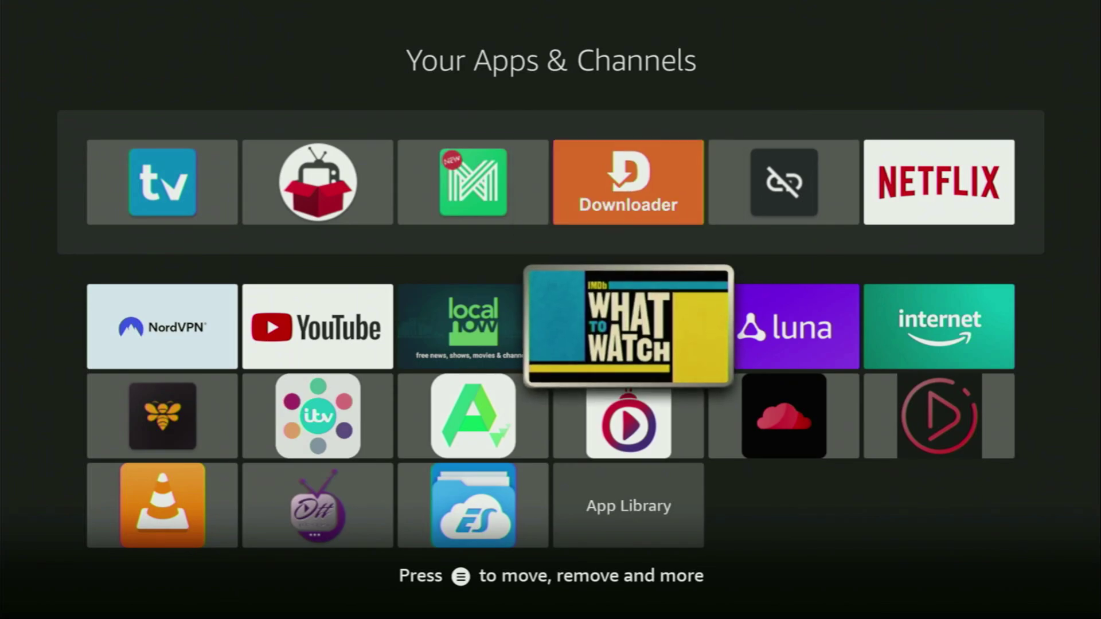
key(Left)
key(Left)
key(Left)
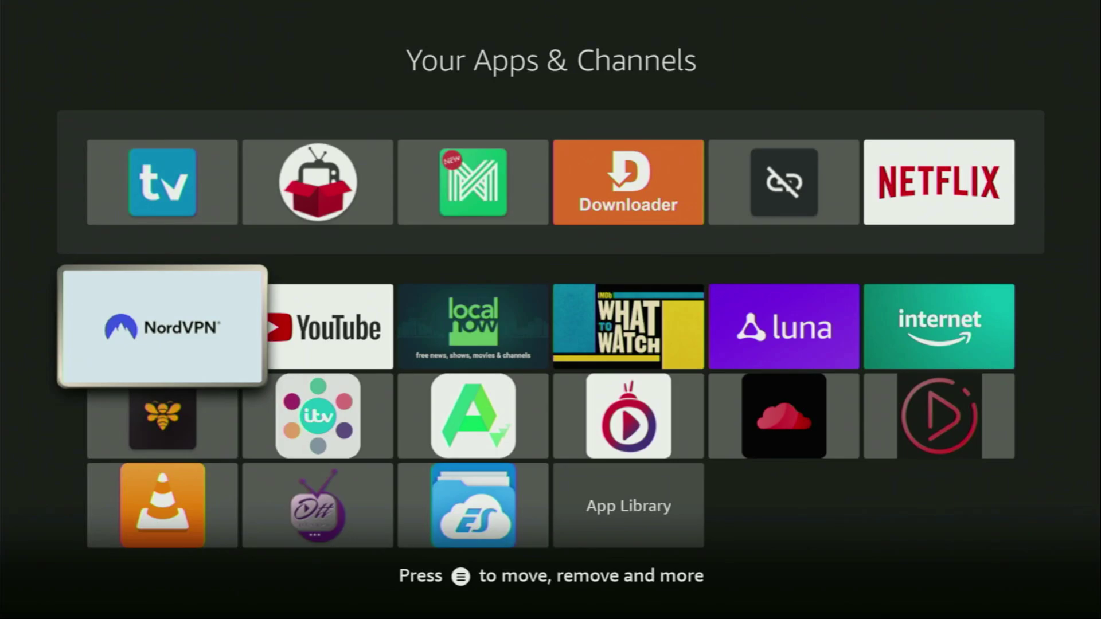
Launch NordVPN, look over the France, Netherlands and Monaco servers, and open the countries list
key(Return)
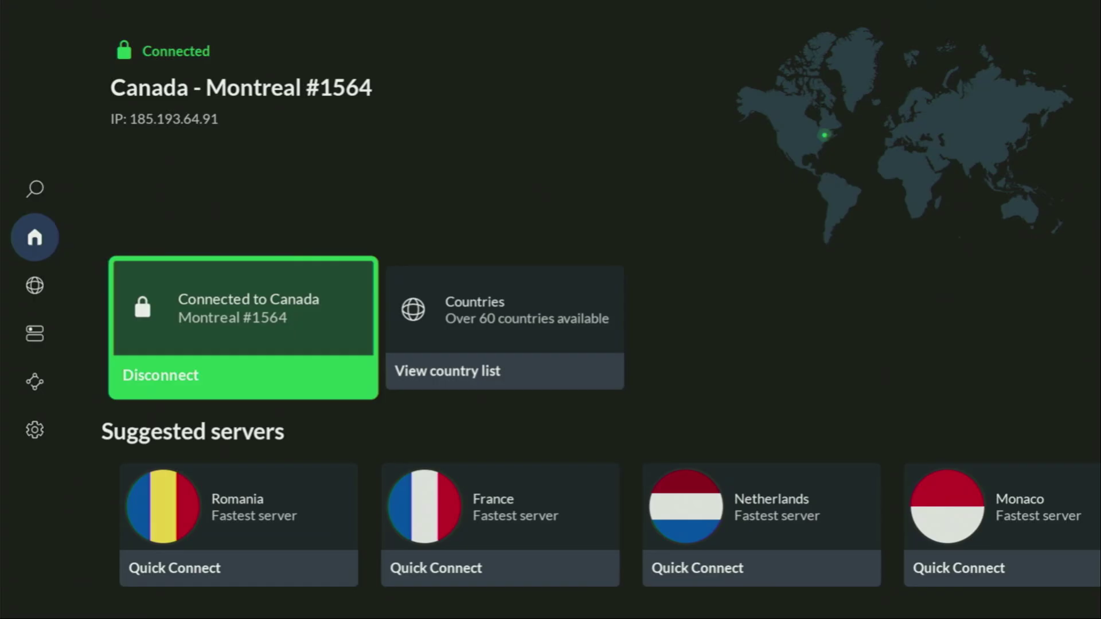
key(Down)
key(Right)
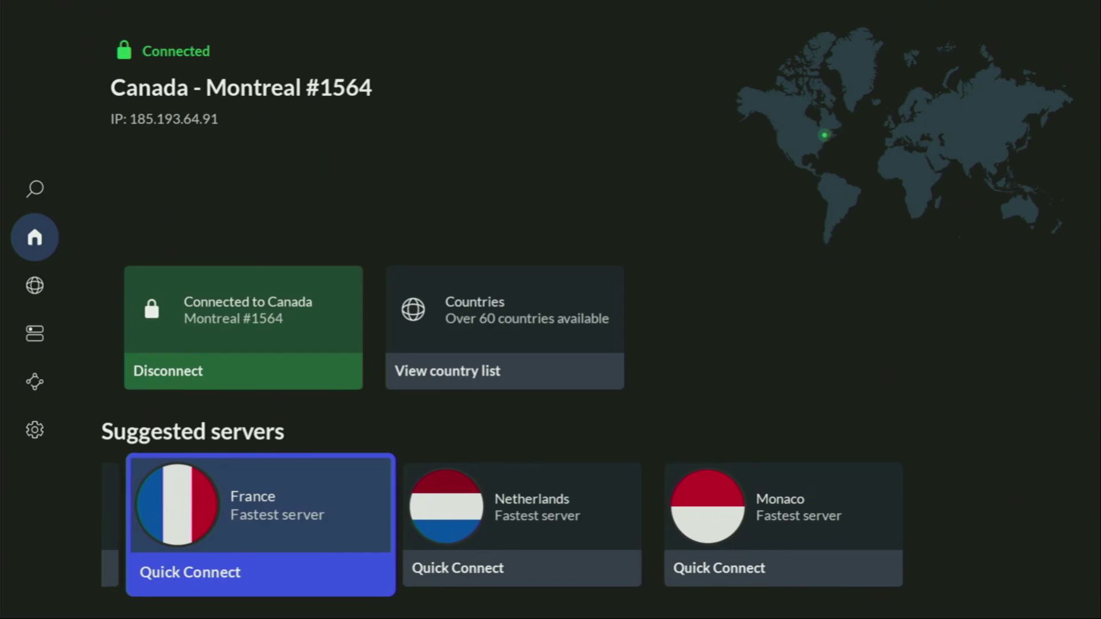
key(Right)
key(Right)
key(Up)
key(Right)
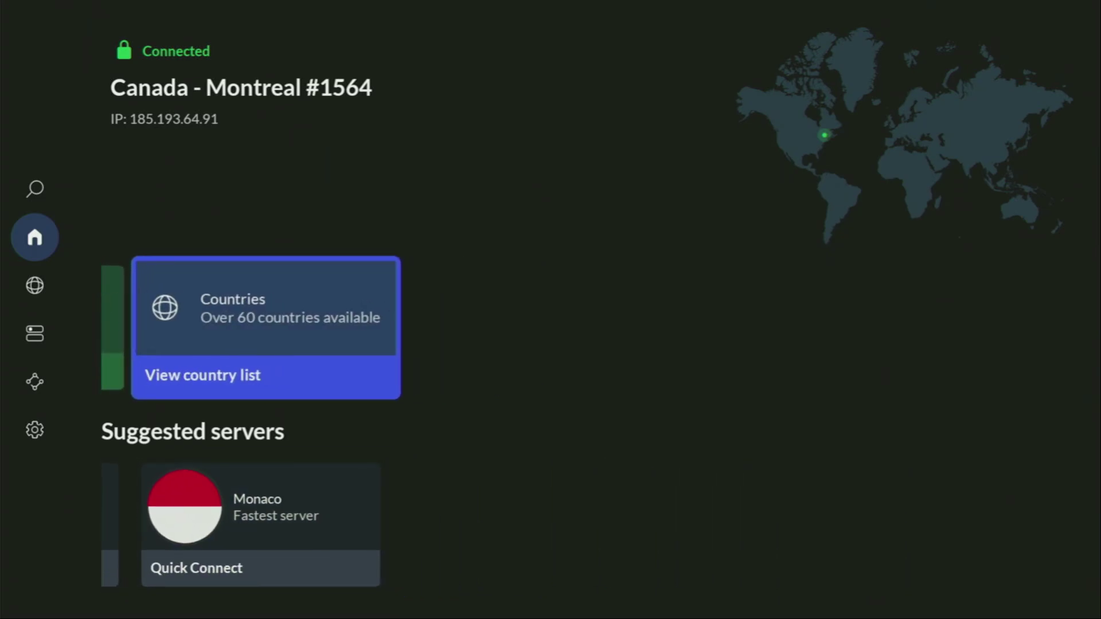
key(Return)
key(Right)
key(Right)
key(Right)
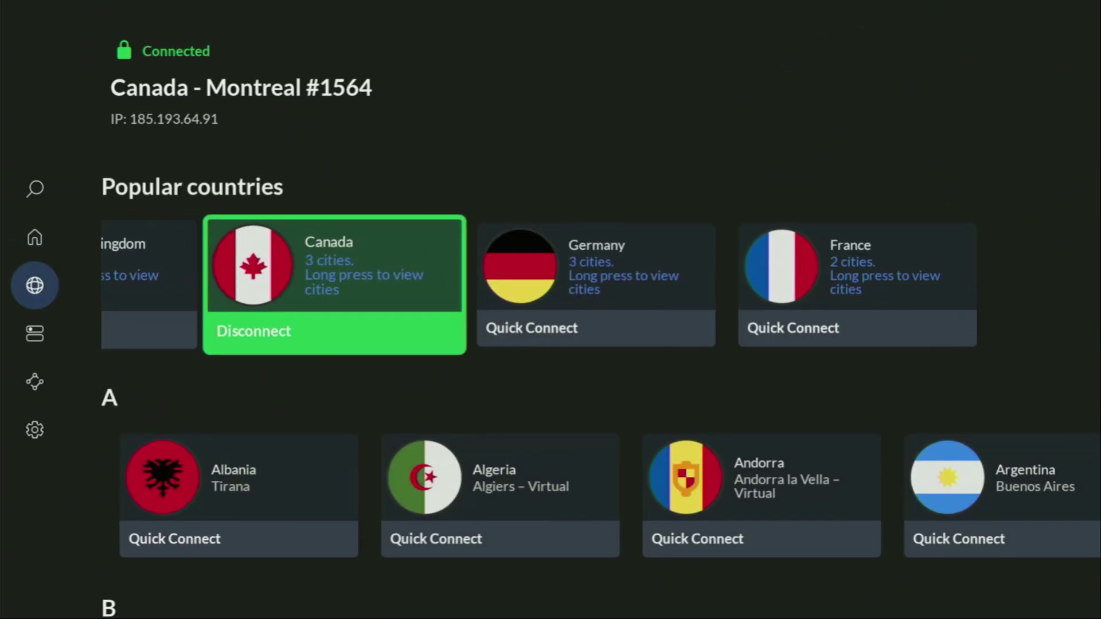
Browse the C to F countries and connect to the Finland – Helsinki #183 server
key(Down)
key(Down)
key(Down)
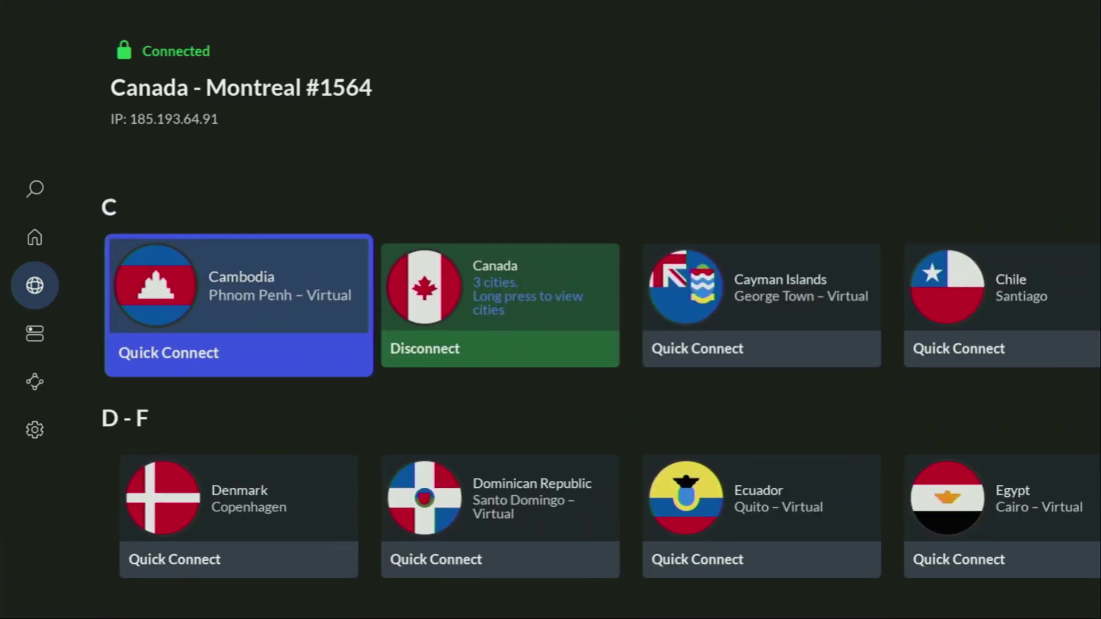
key(Right)
key(Right)
key(Right)
key(Right)
key(Right)
key(Right)
key(Right)
key(Right)
key(Down)
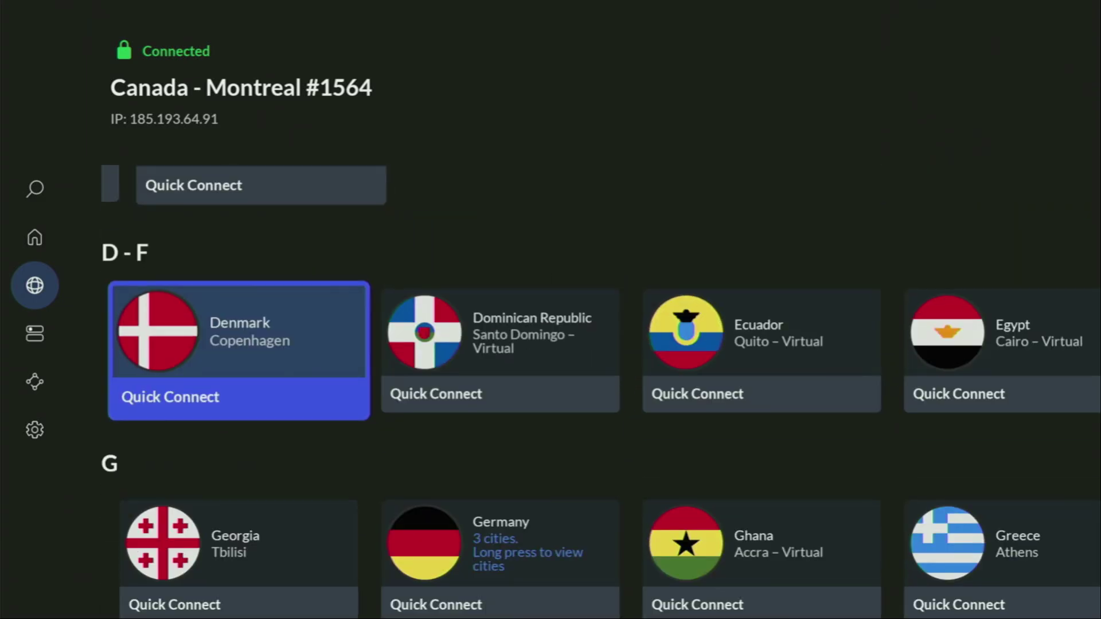
key(Right)
key(Right)
key(Right)
key(Right)
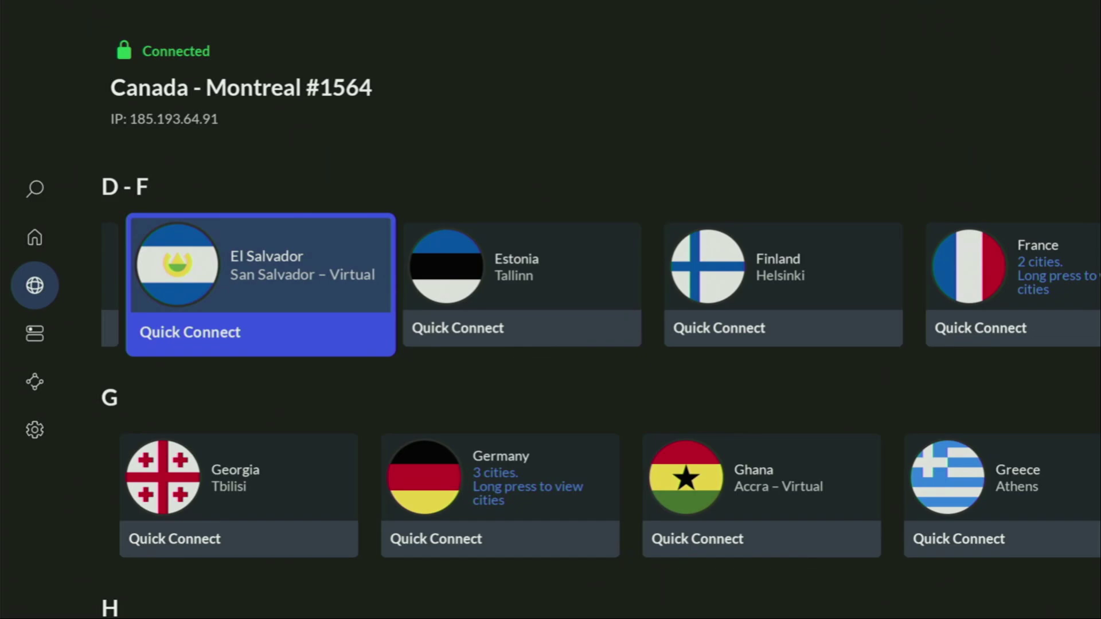
key(Right)
key(Right)
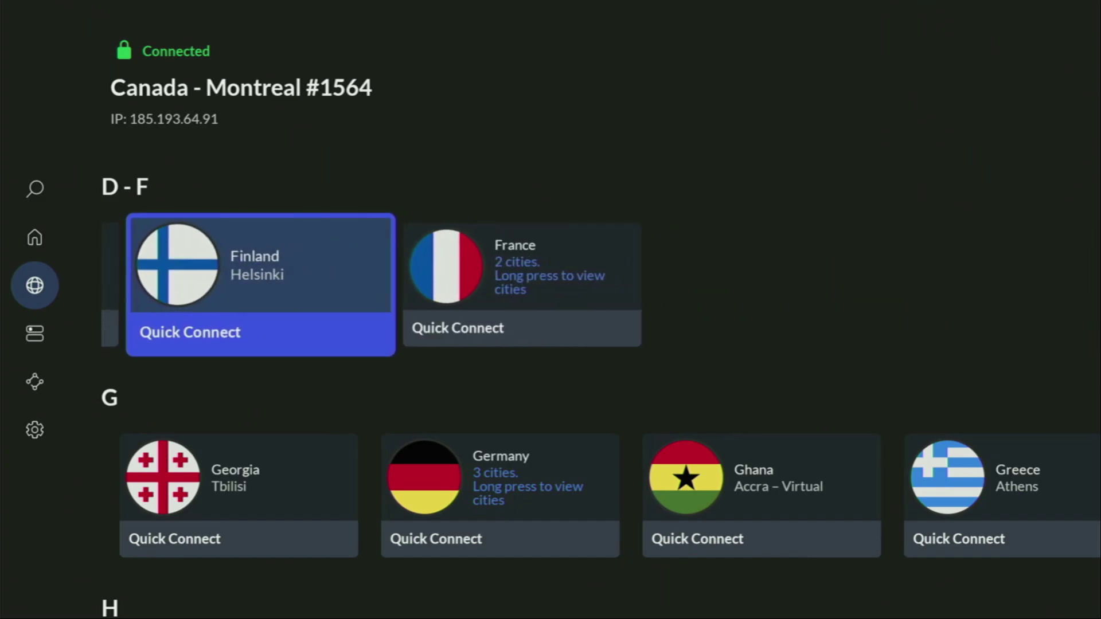
key(Return)
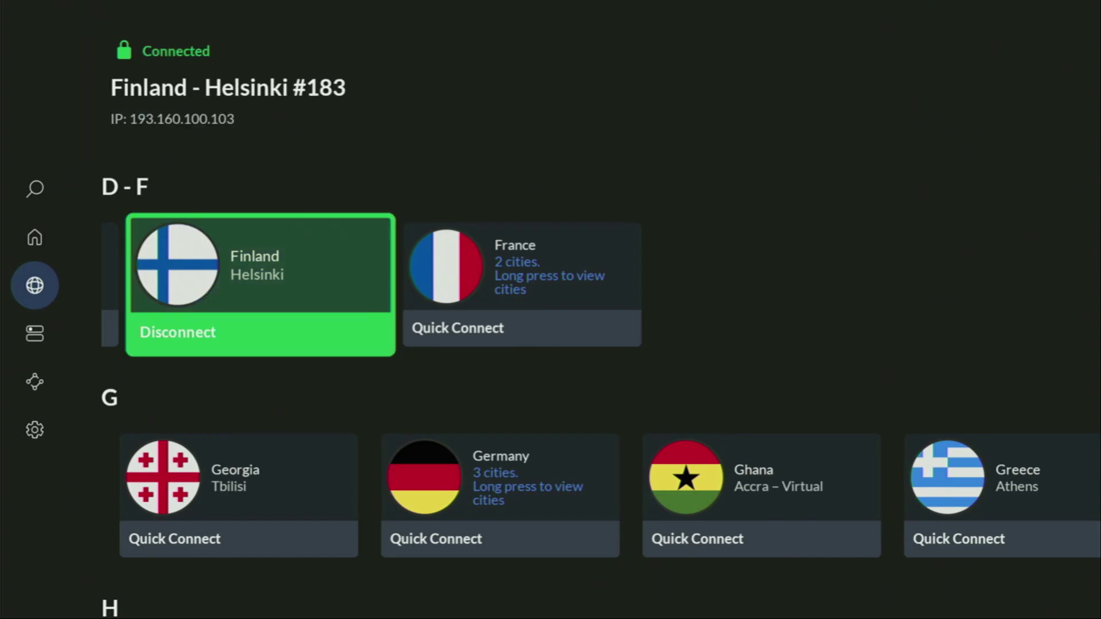
Scroll the country list from G through Iceland and Jamaica to the L countries
key(Down)
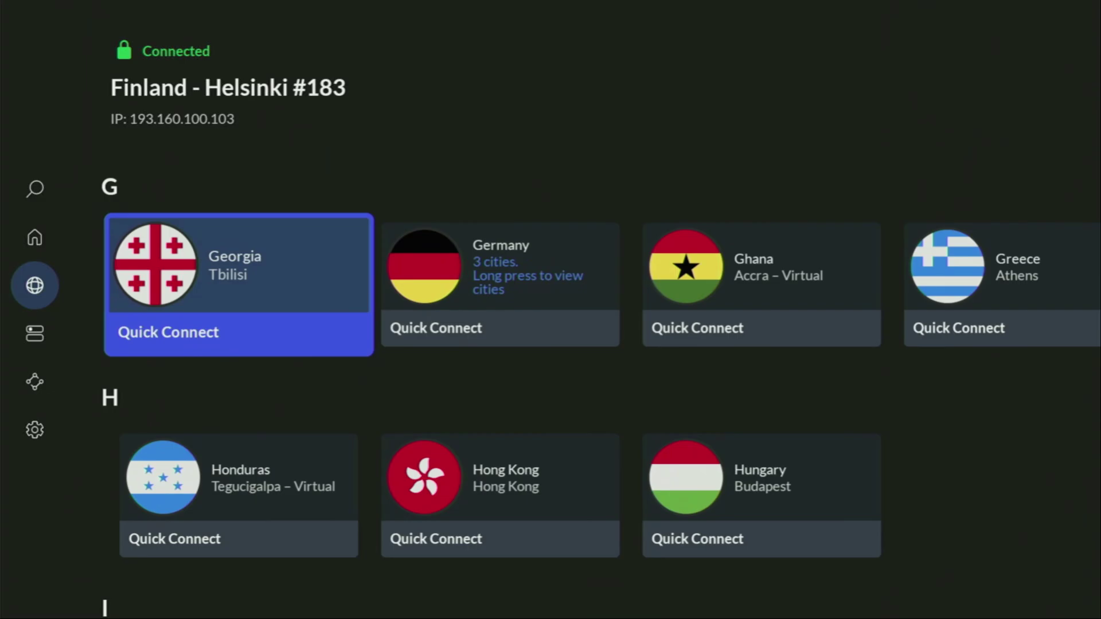
key(Down)
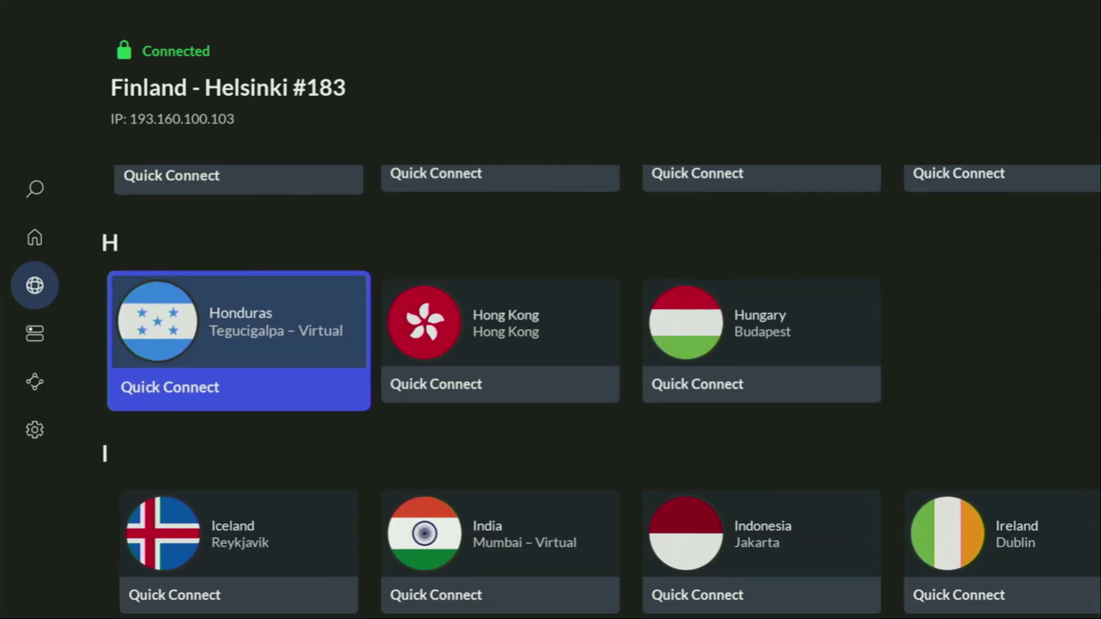
key(Down)
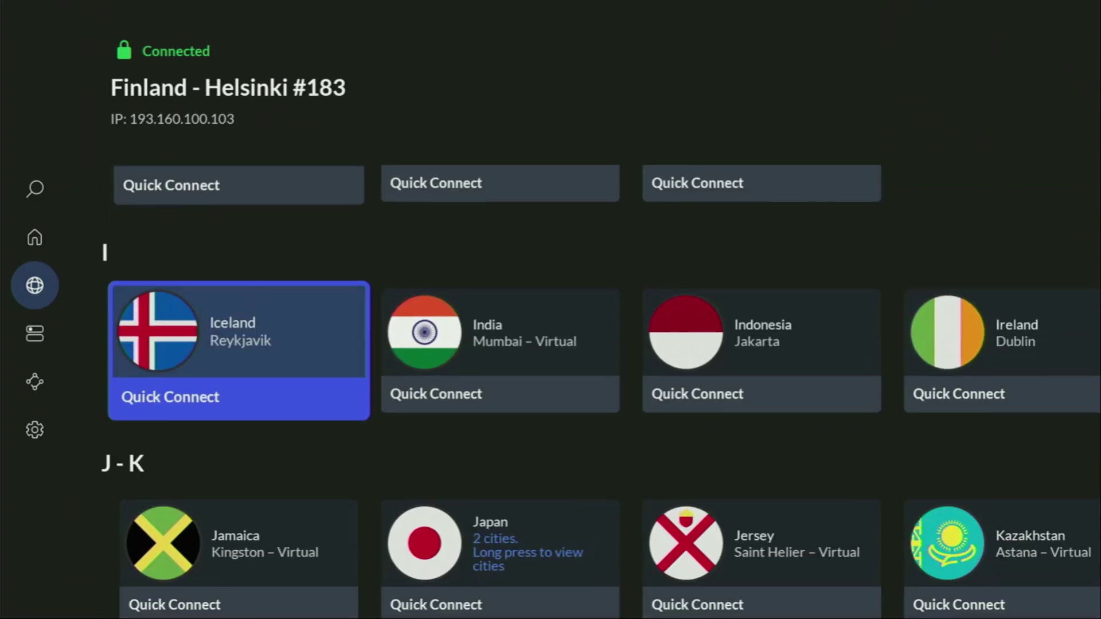
key(Down)
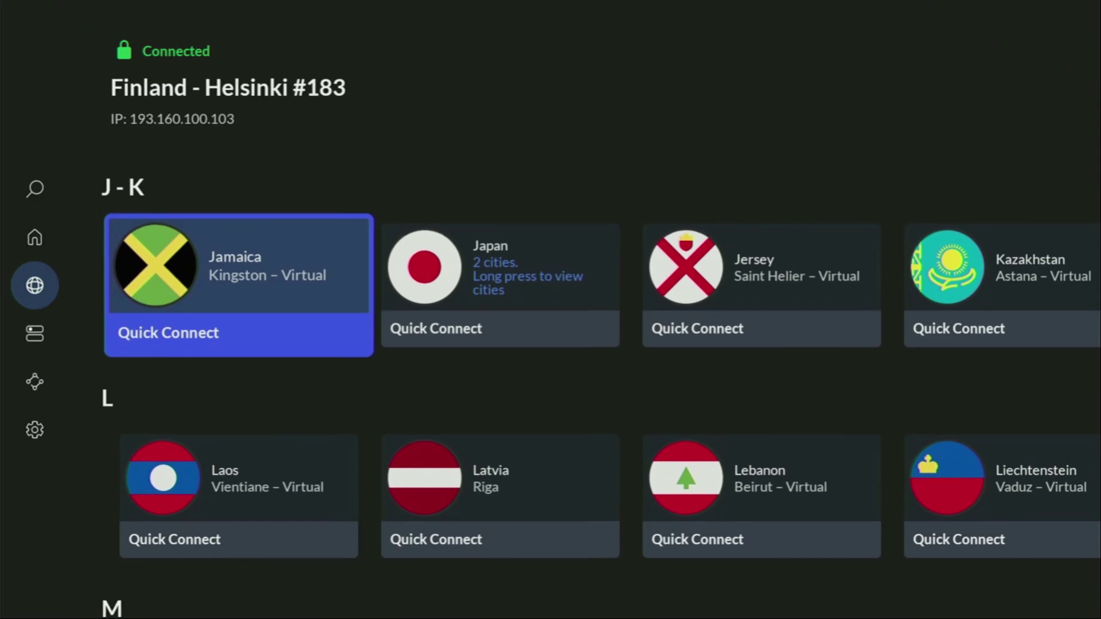
key(Down)
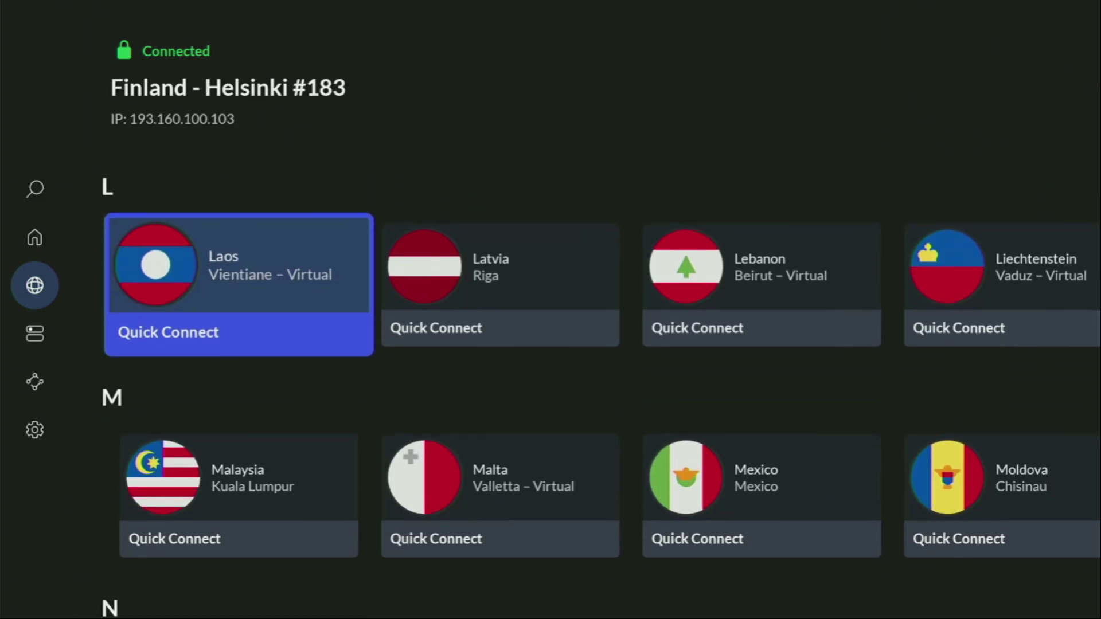
key(Right)
key(Right)
key(Right)
key(Right)
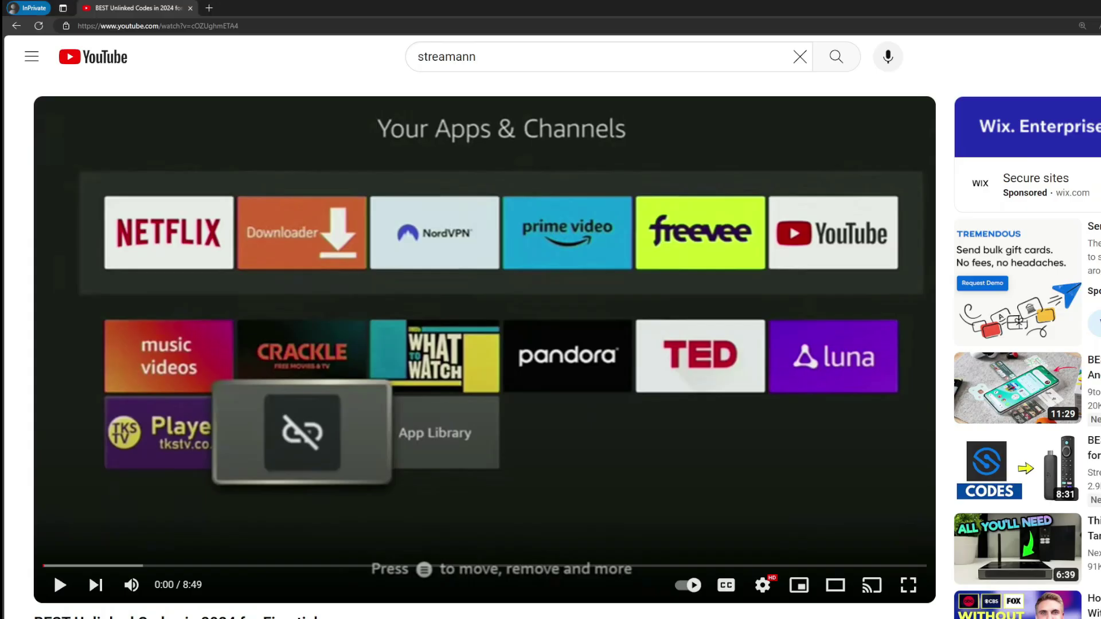
Open the topvpnoffer.com link from the pinned comment and highlight '3 months extra' on the offer page
scroll(395, 498, down, 7)
click(377, 350)
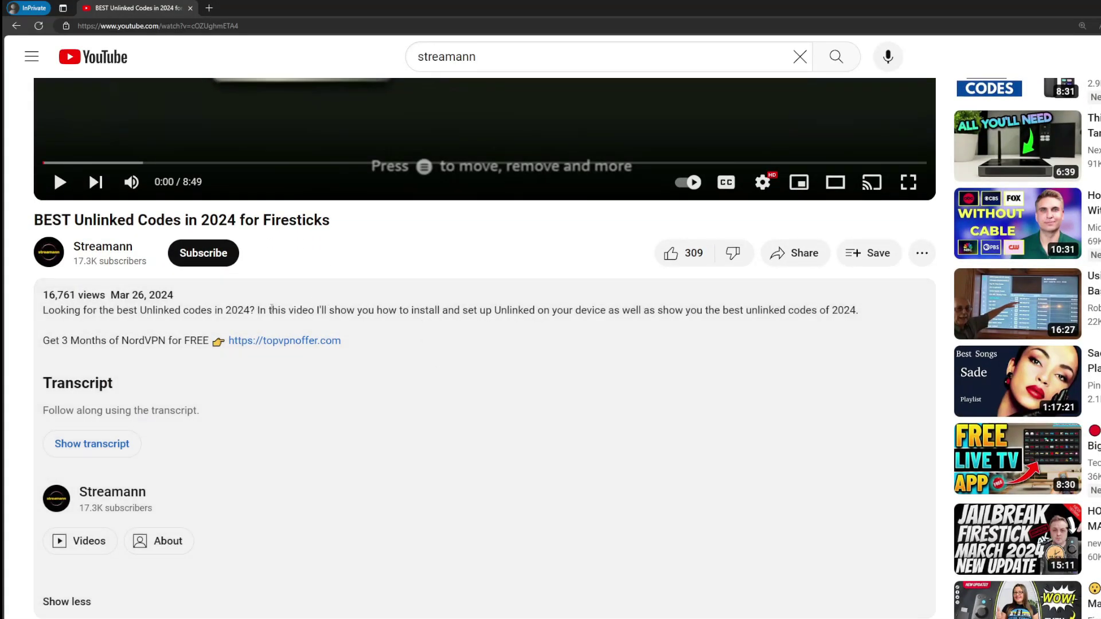
scroll(270, 364, down, 5)
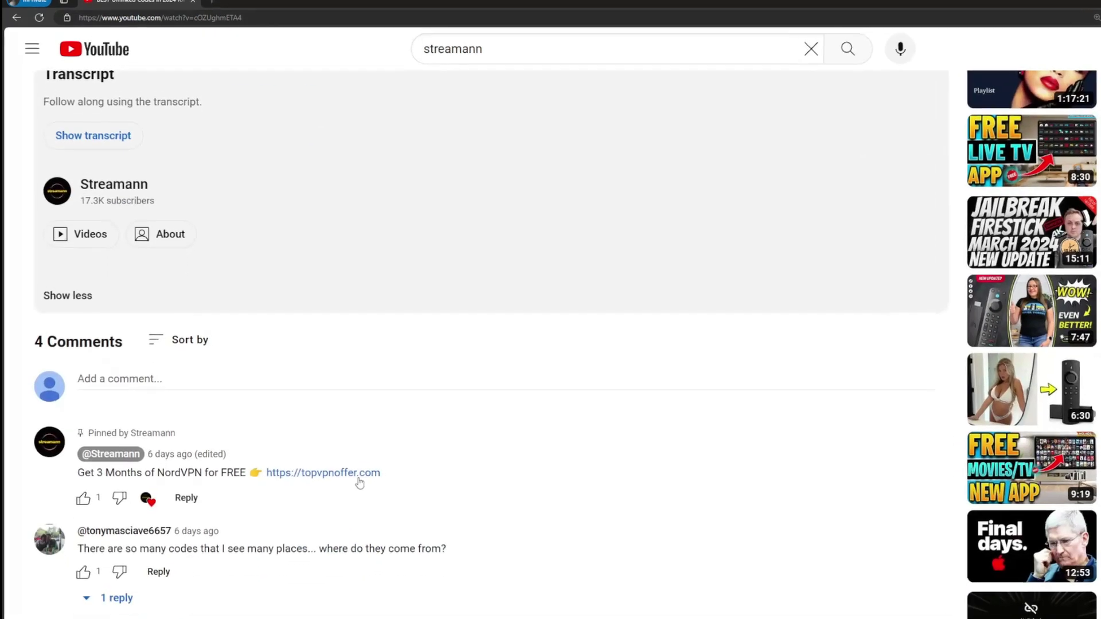
drag(381, 472, 265, 472)
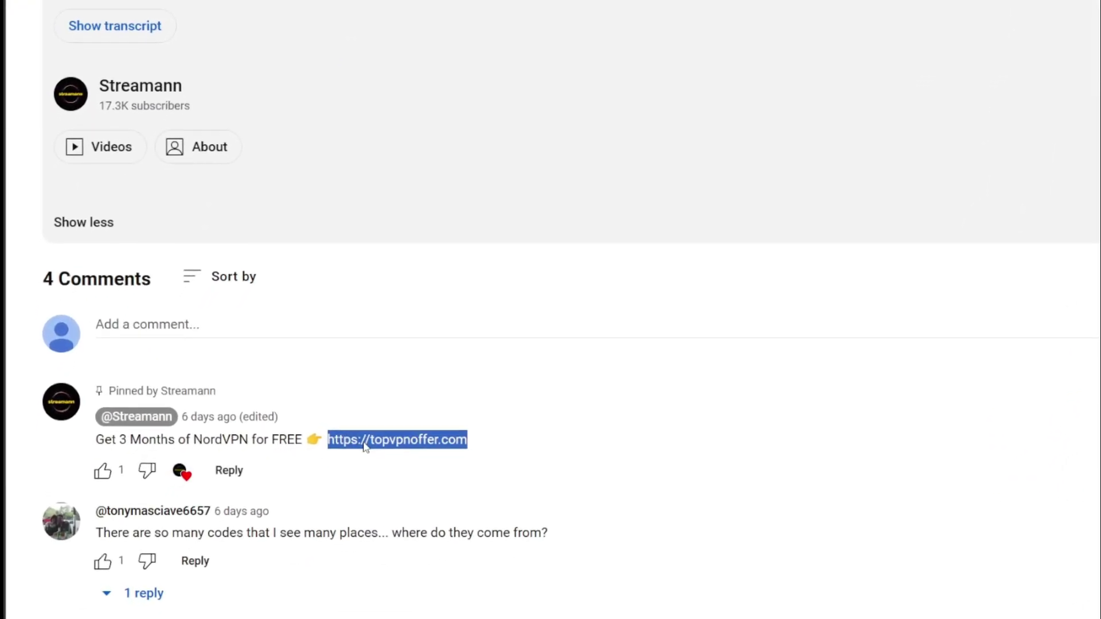
click(421, 439)
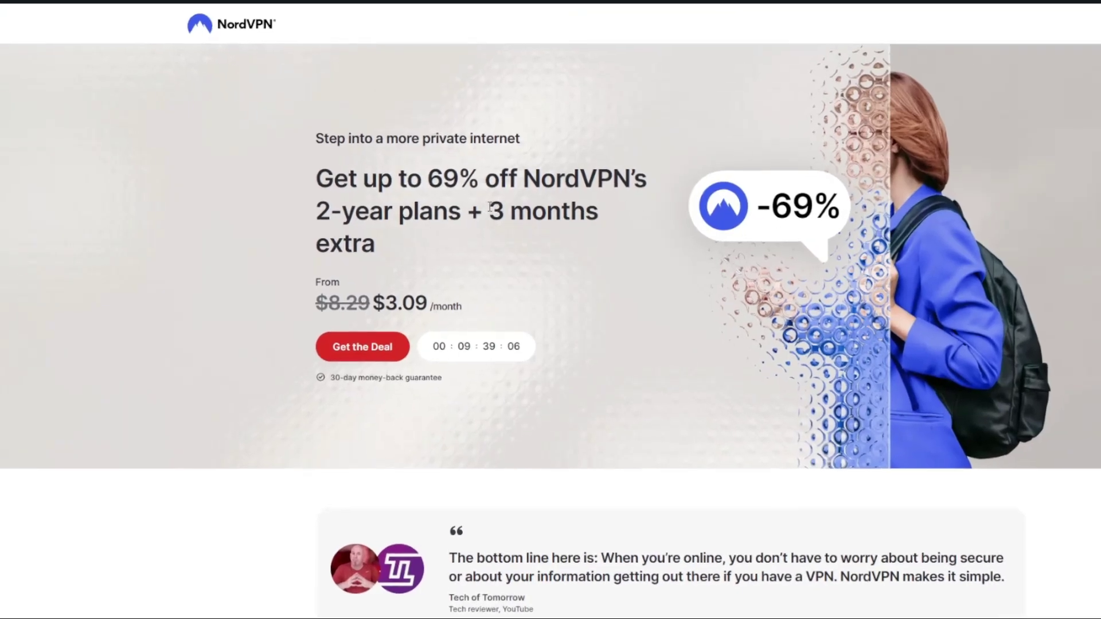
drag(490, 208, 599, 240)
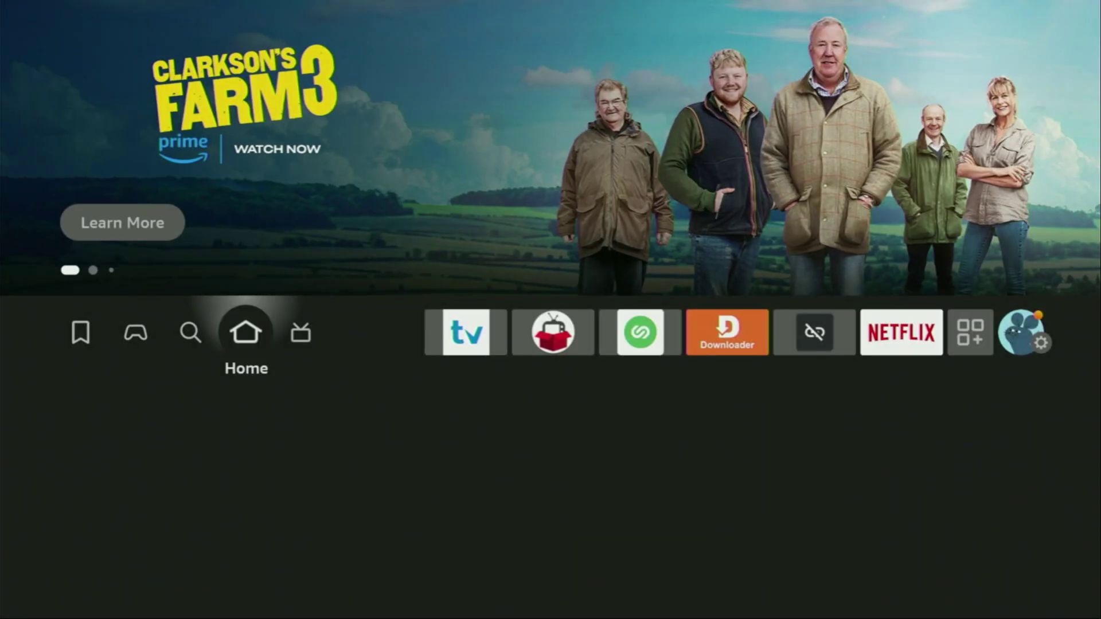
Open Downloader from the home row and bring up the URL keyboard on its Home tab
key(Right)
key(Right)
key(Right)
key(Right)
key(Right)
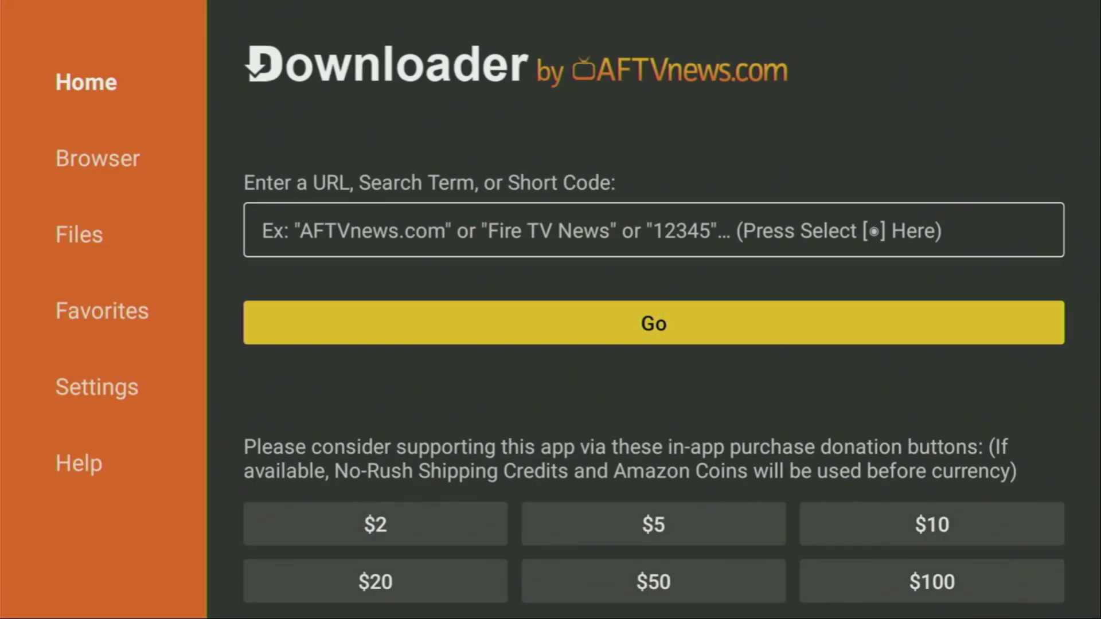
key(Left)
key(Up)
key(Up)
key(Up)
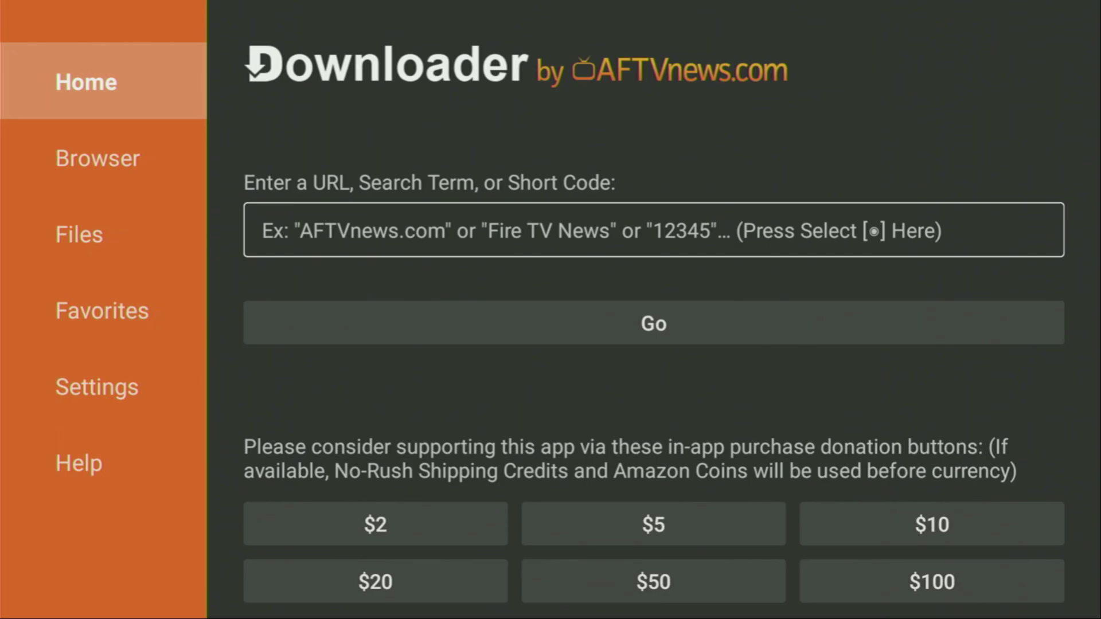
key(Down)
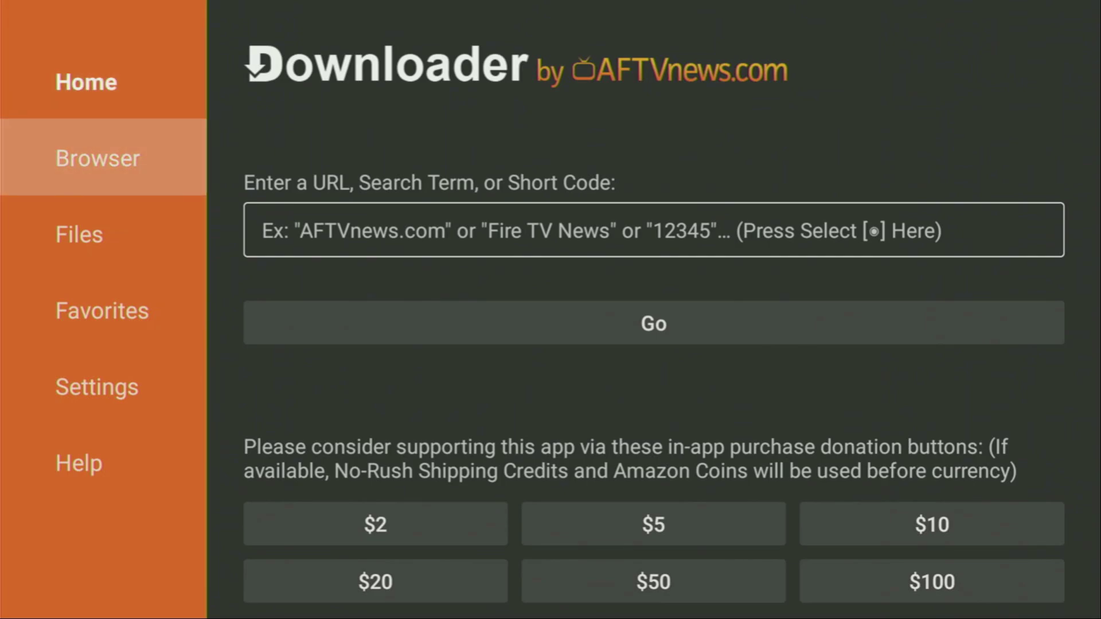
key(Up)
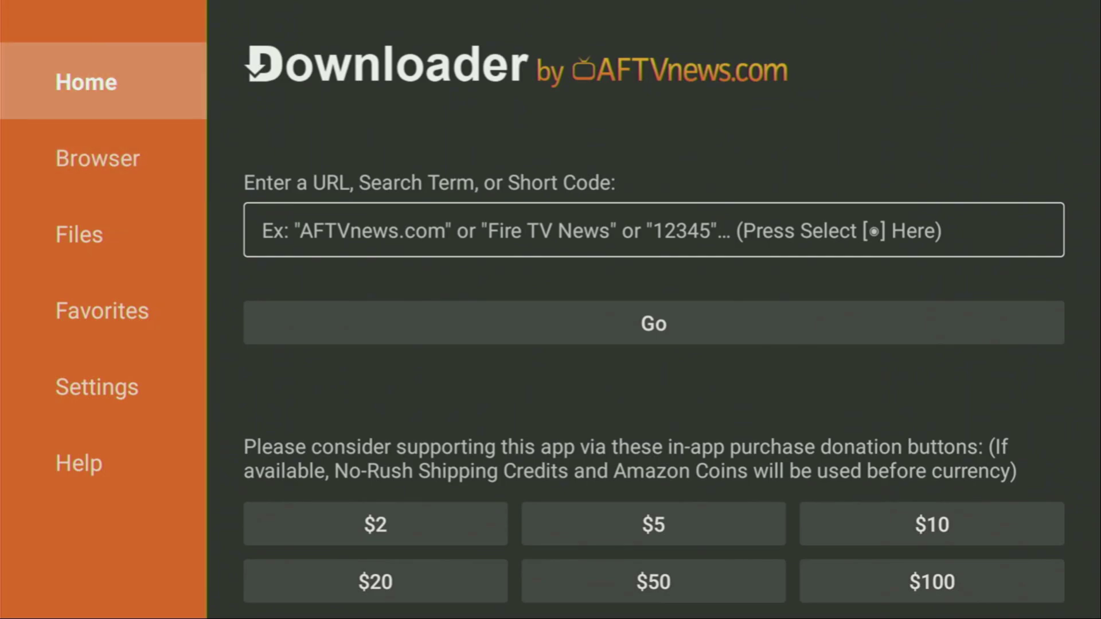
key(Right)
Enter the short code 28907 on the on-screen keyboard
key(Return)
key(Up)
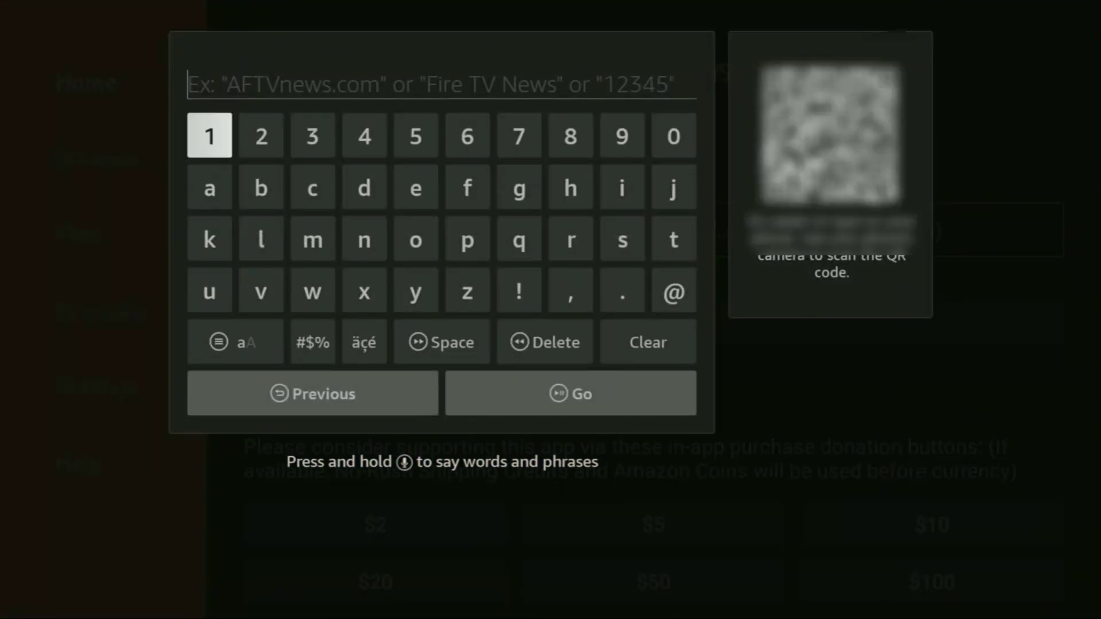
key(Right)
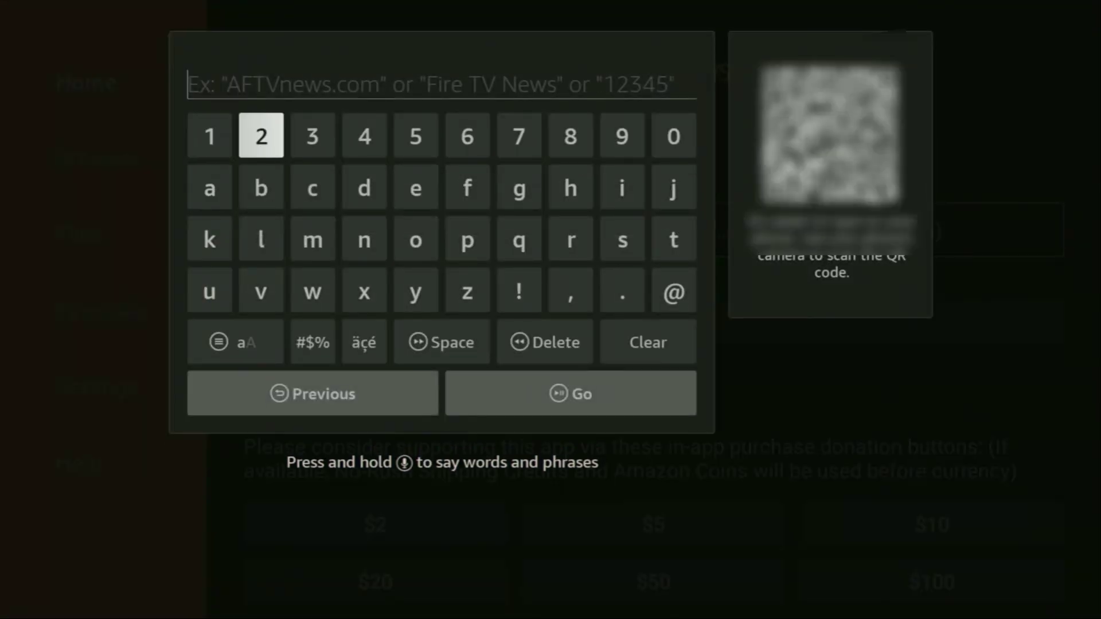
key(Return)
key(Left)
key(Left)
key(Left)
key(Left)
key(Return)
key(Right)
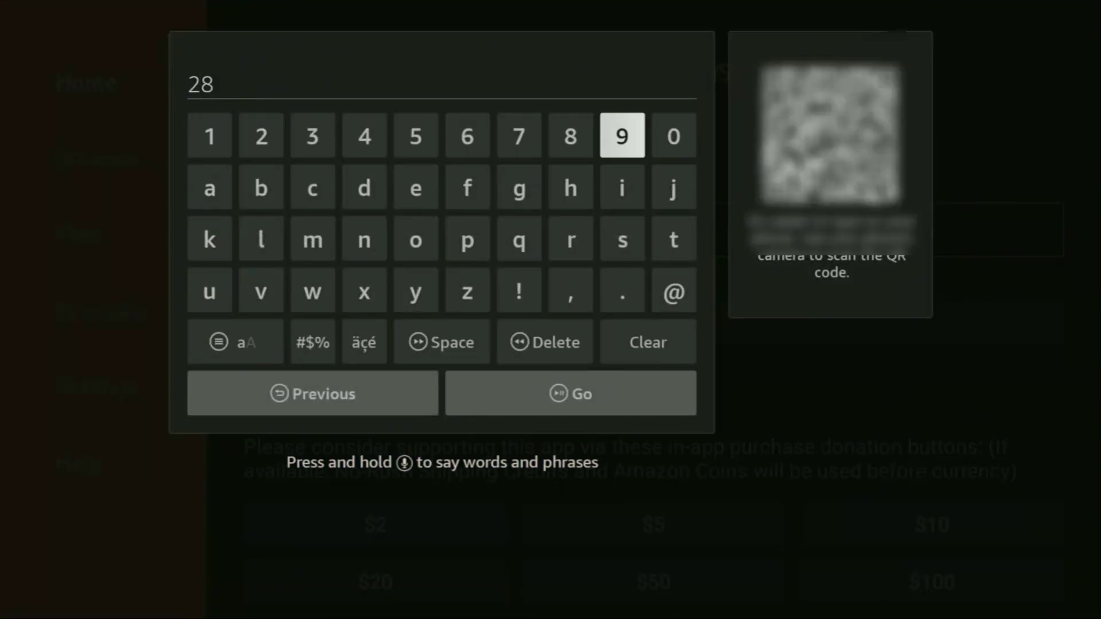
key(Return)
key(Right)
key(Return)
key(Left)
key(Left)
key(Return)
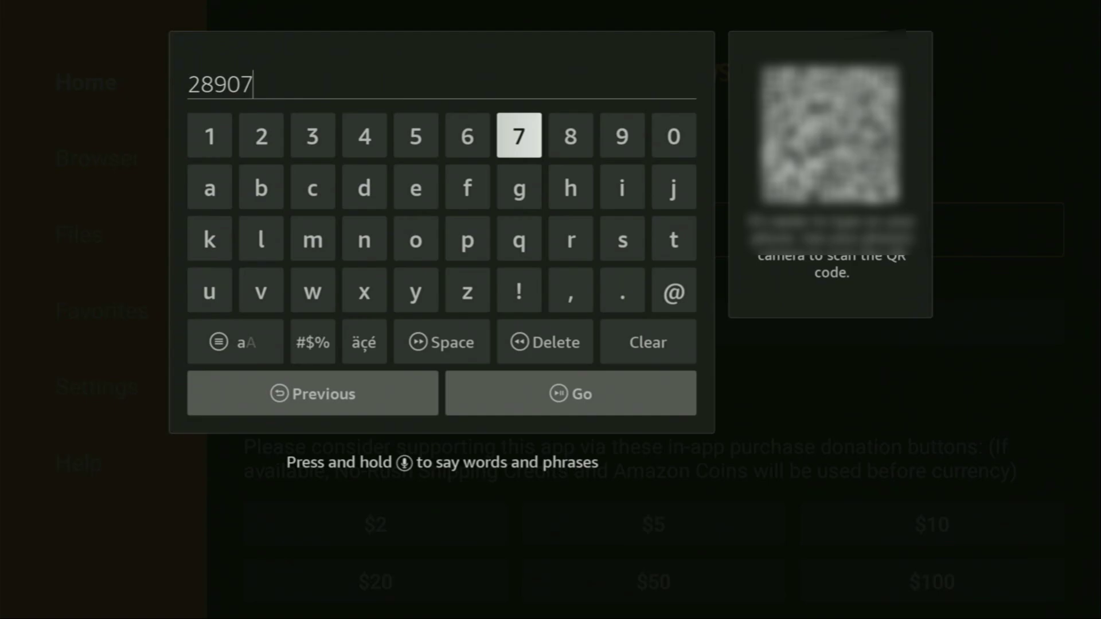
Submit code 28907 with Go to load the firetvsticks.com Downloads page
key(Down)
key(Down)
key(Down)
key(Down)
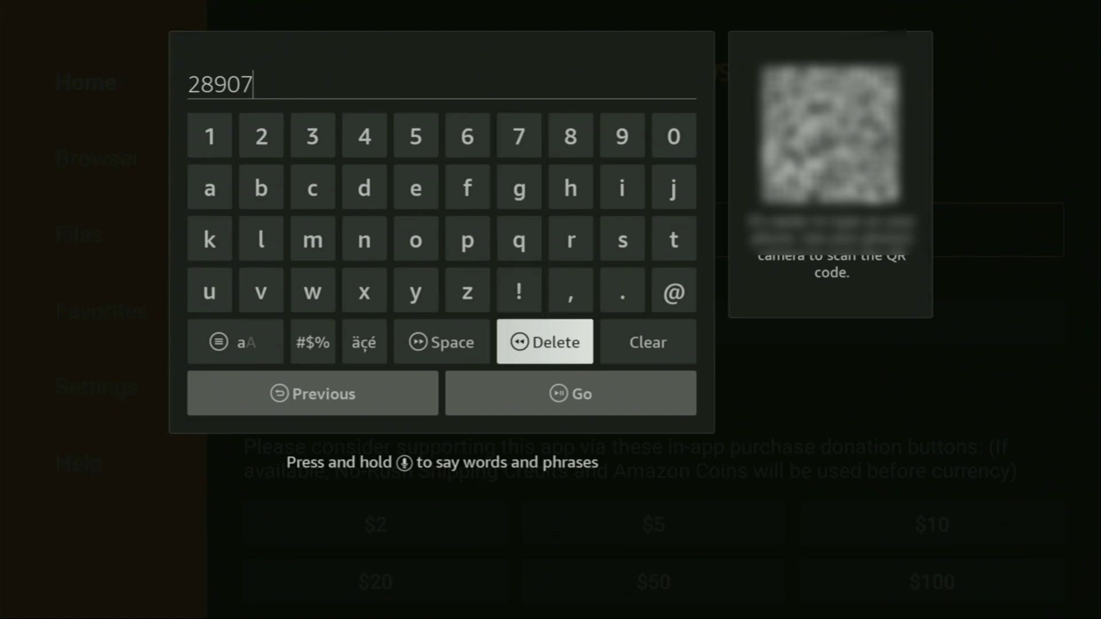
key(Left)
key(Down)
key(Right)
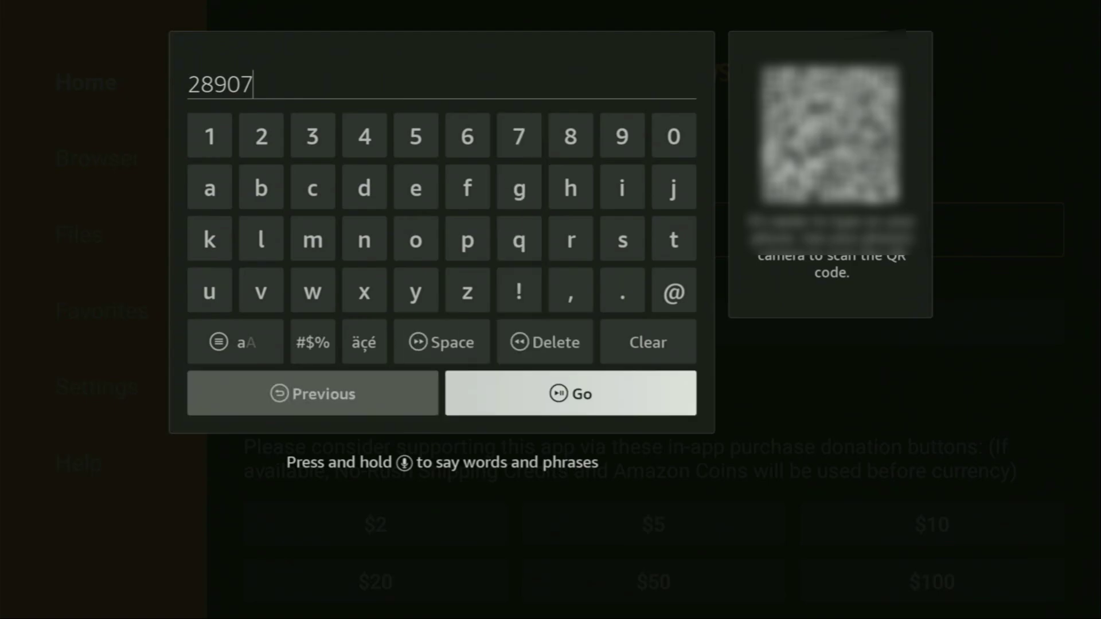
key(Return)
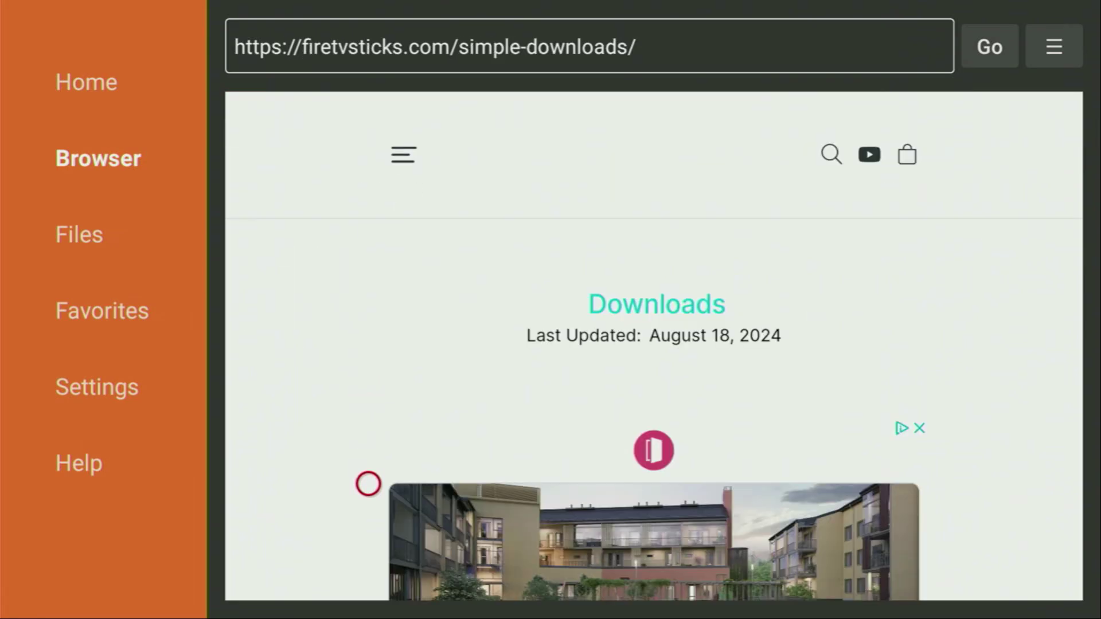
Open the IPTV Players category on Downloader's downloads page and scroll to OTT Navigator IPTV
scroll(368, 578, down, 10)
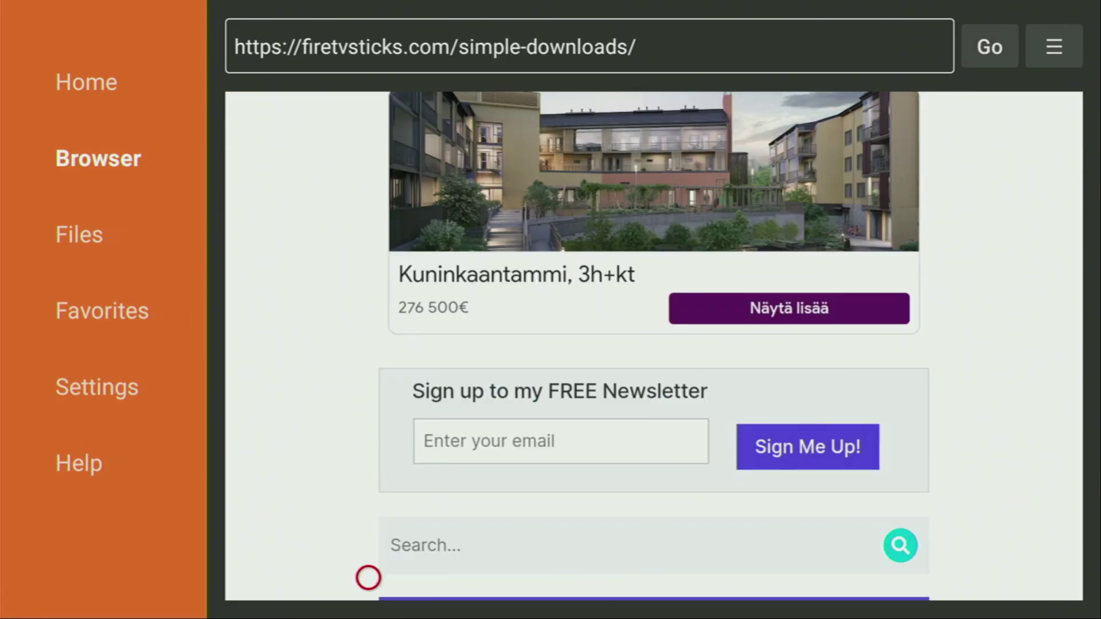
scroll(368, 577, down, 2)
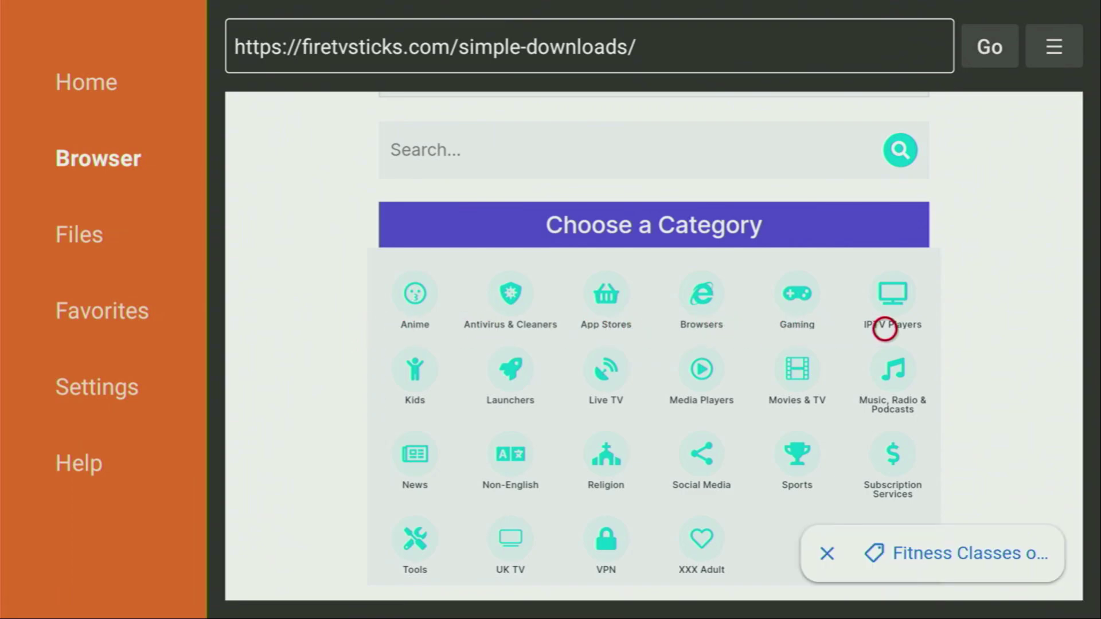
click(885, 321)
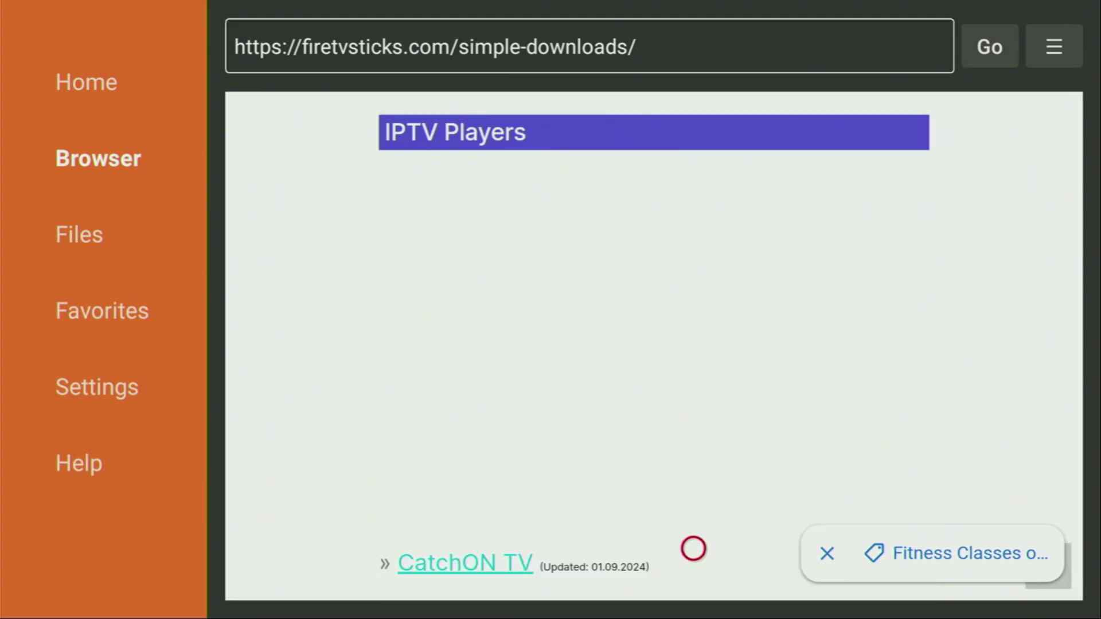
scroll(693, 577, down, 10)
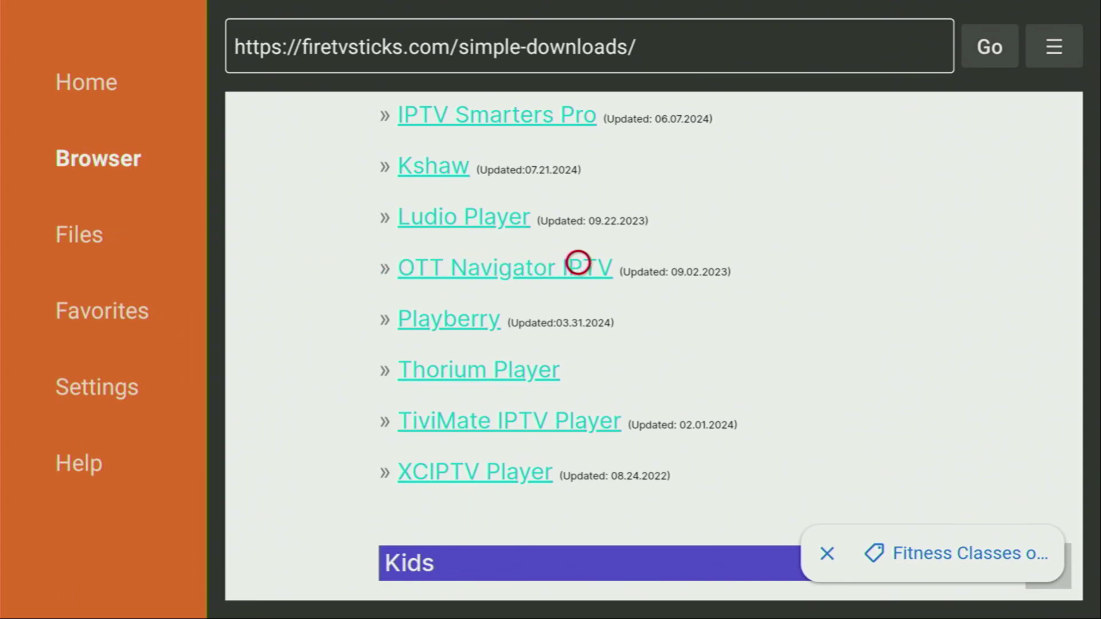
Open the OTT Navigator IPTV page, dismiss the ad, and scroll to the 32-bit and 64-bit links
click(578, 263)
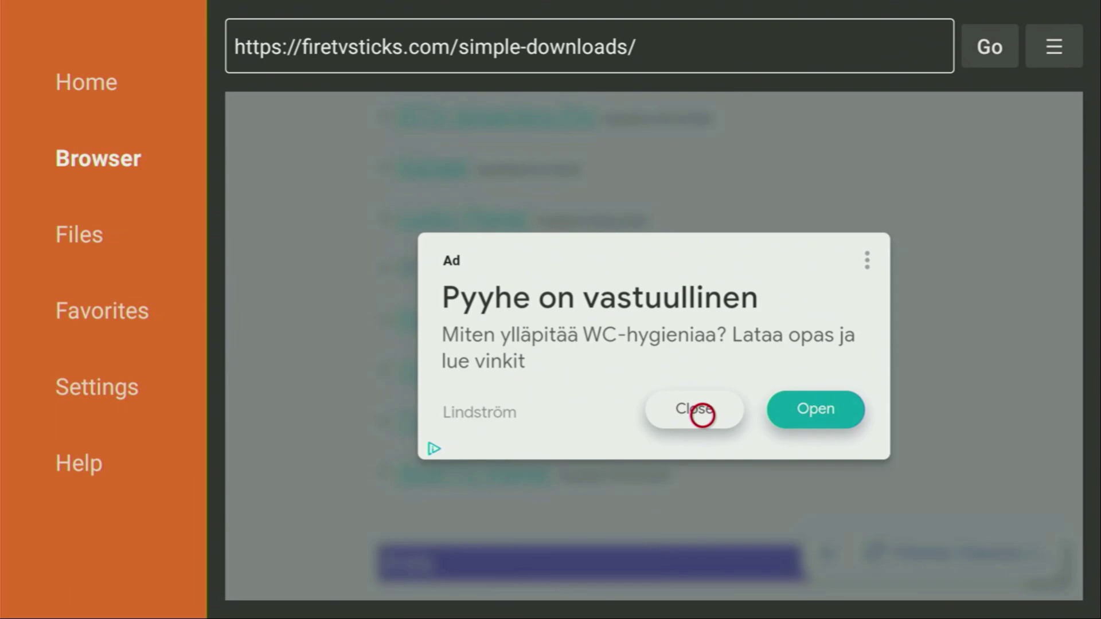
click(702, 415)
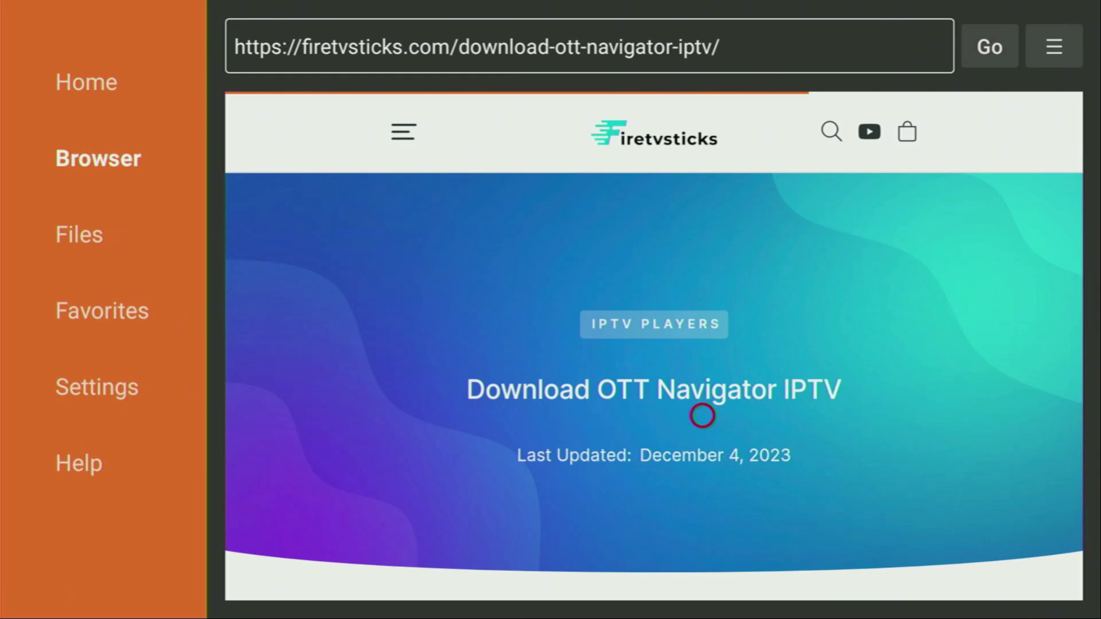
scroll(702, 577, down, 15)
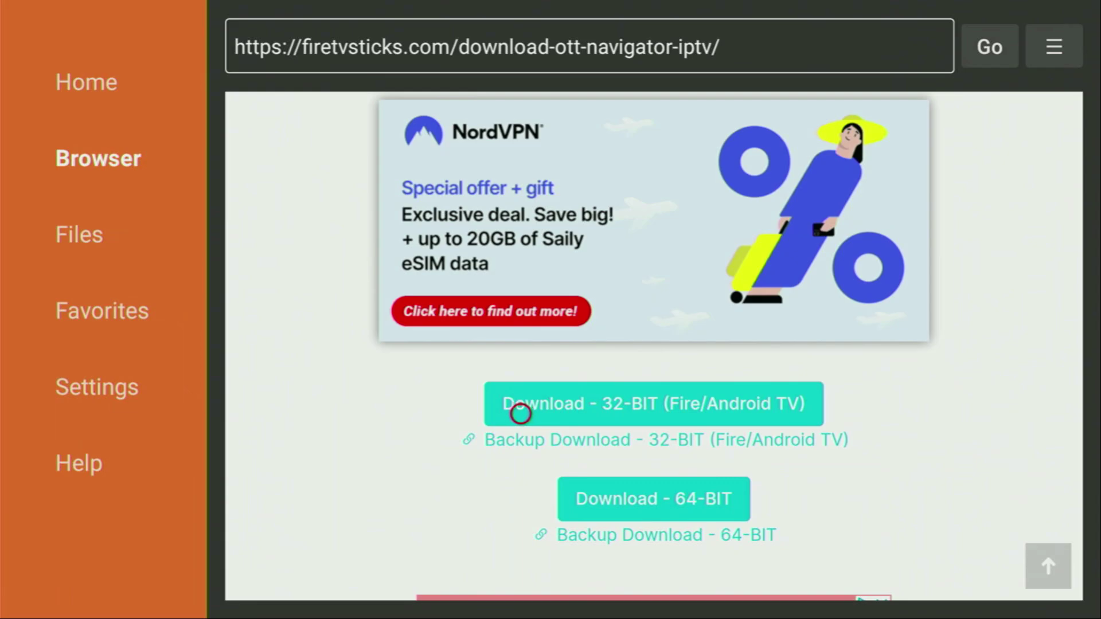
Download the 32-bit OTT Navigator APK, then delete the downloaded installer file
click(520, 413)
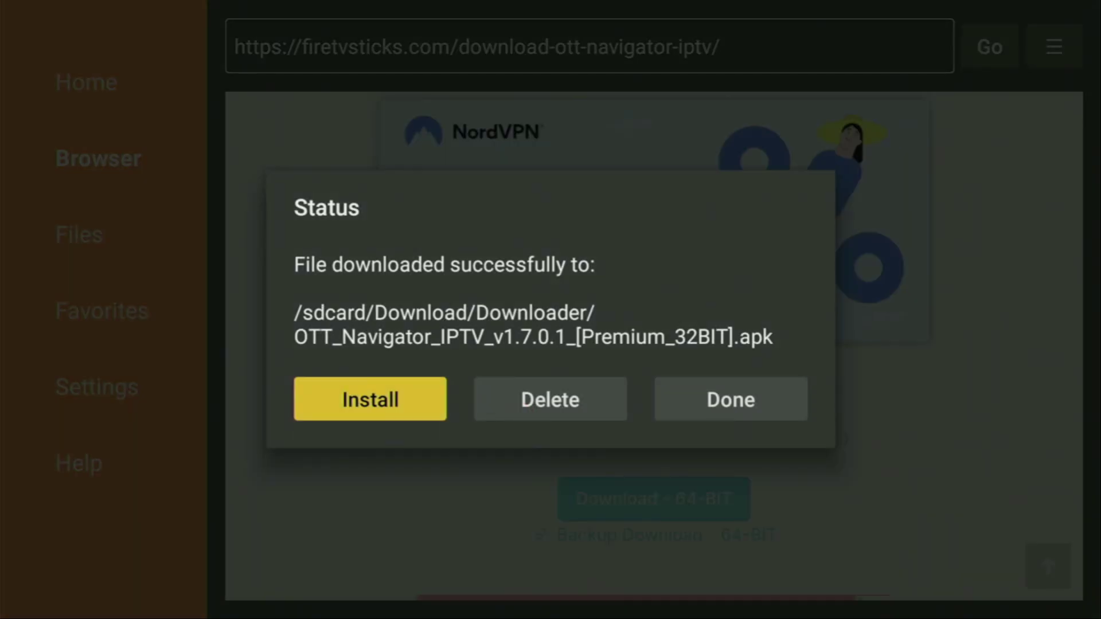
key(Right)
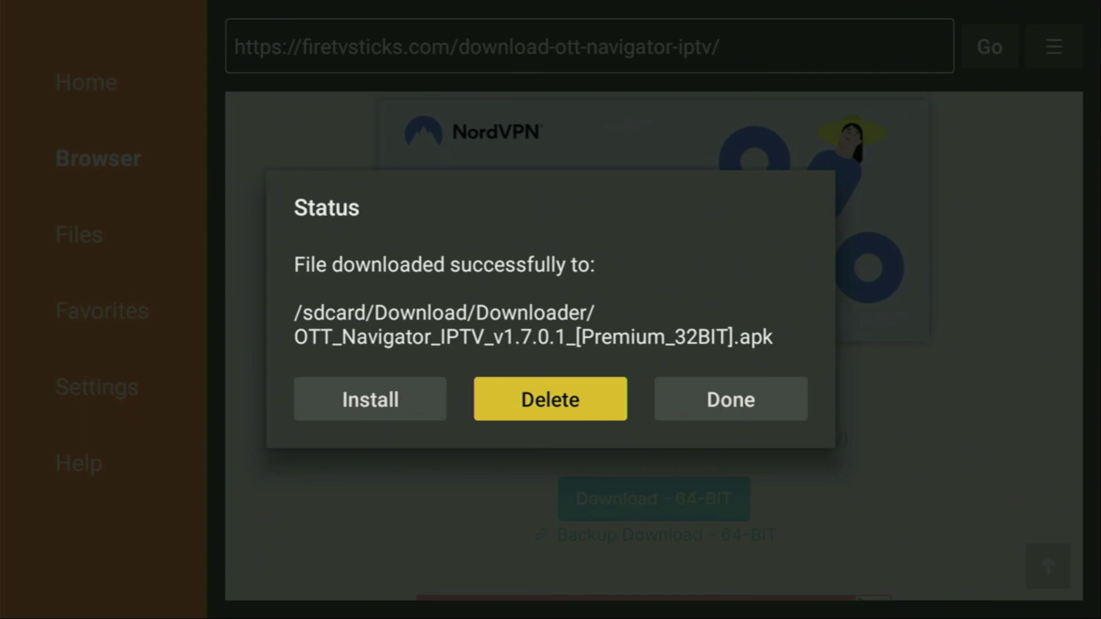
key(Return)
key(Left)
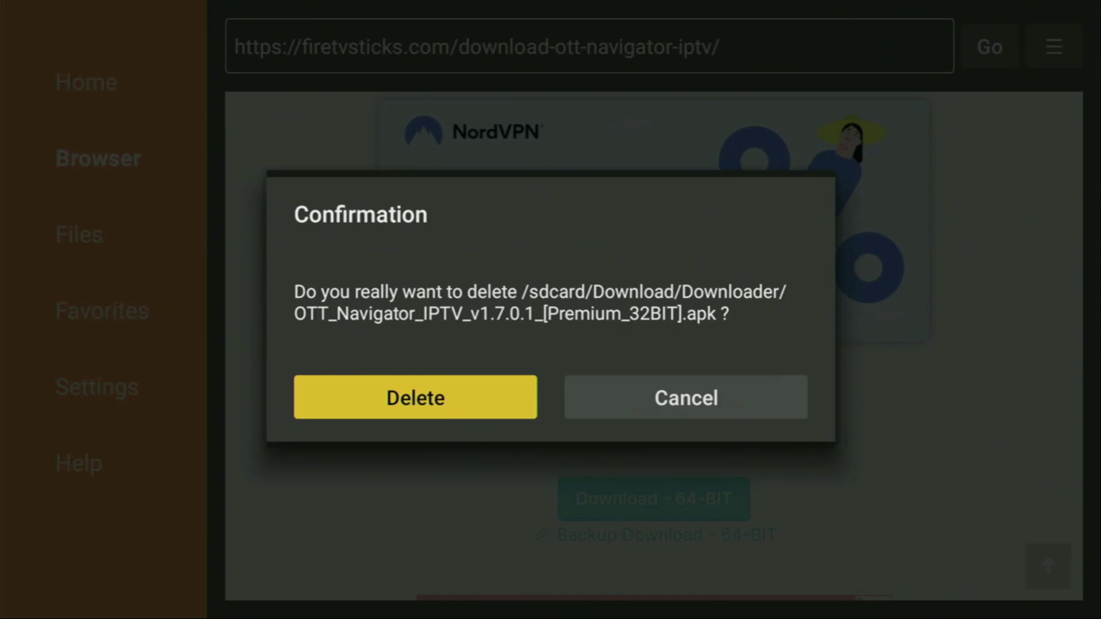
key(Return)
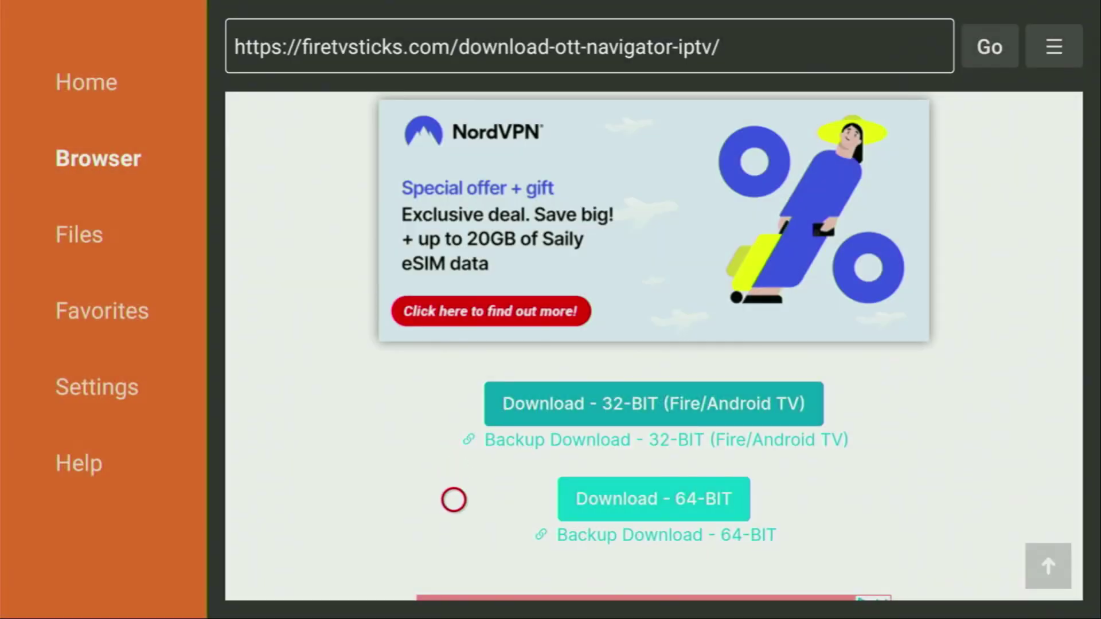
scroll(454, 567, down, 3)
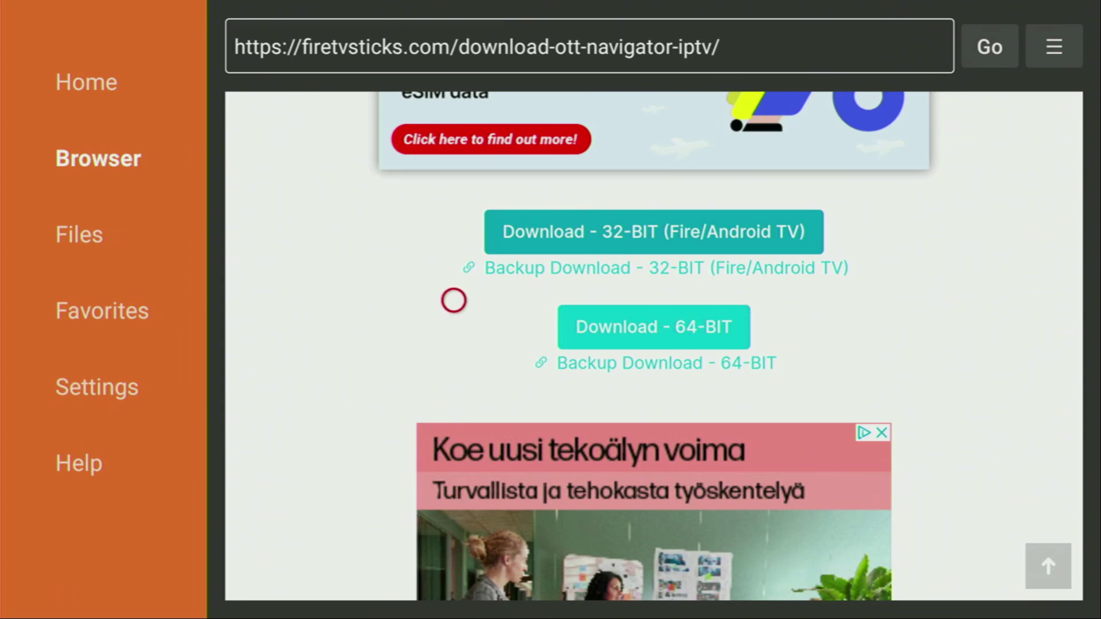
From the Fire TV home screen, open the full apps grid and highlight OTT Navigator
key(Home)
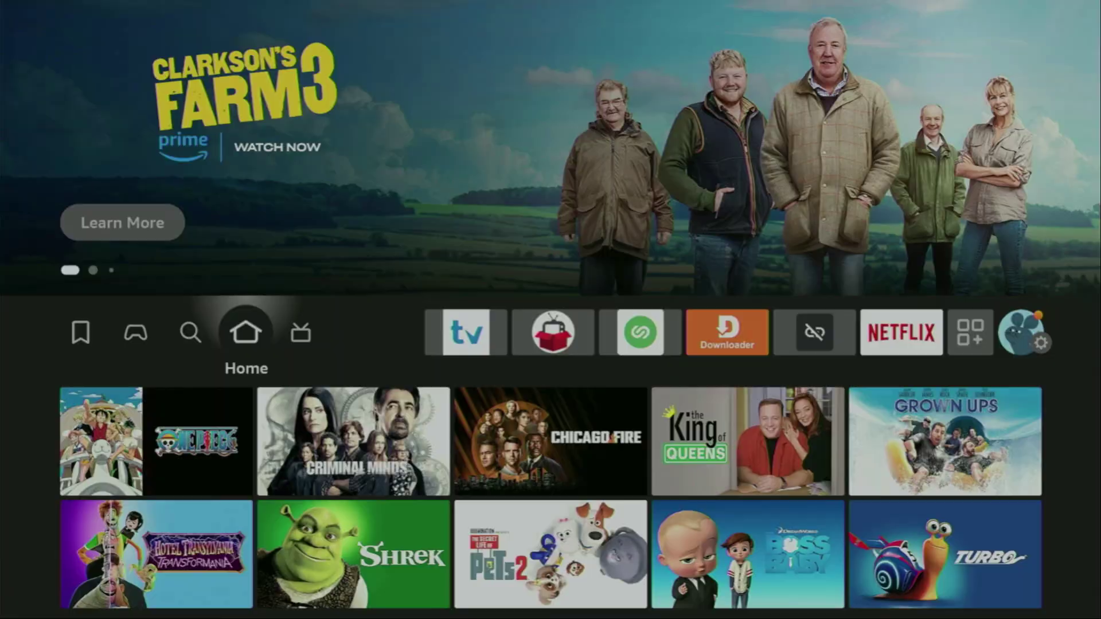
key(Right)
key(Right)
key(Right)
key(Right)
key(Right)
key(Right)
key(Right)
key(Right)
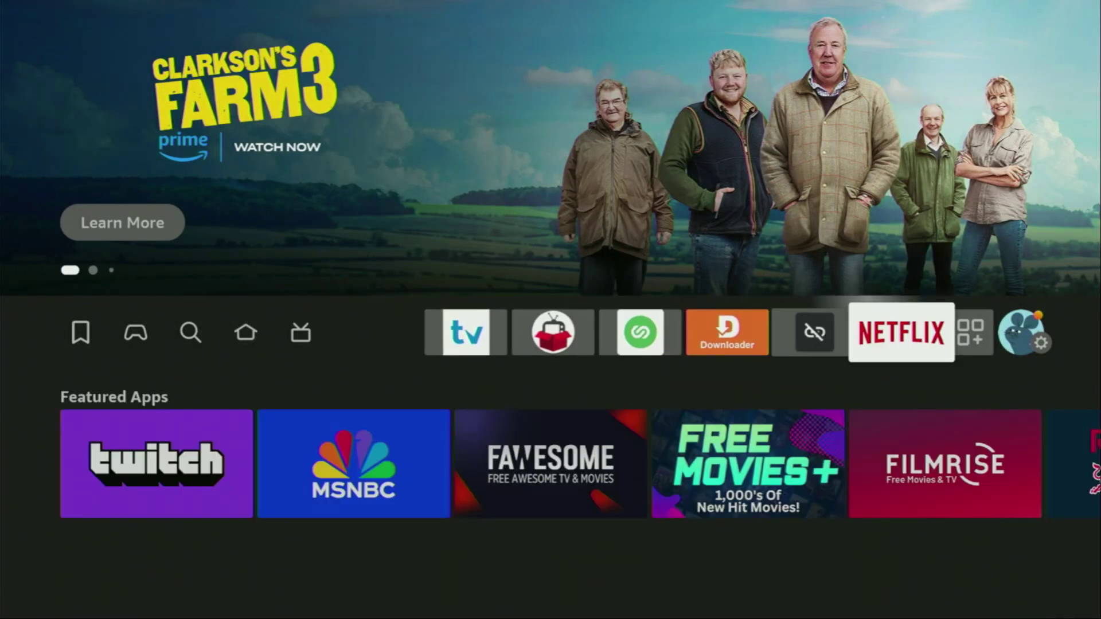
key(Return)
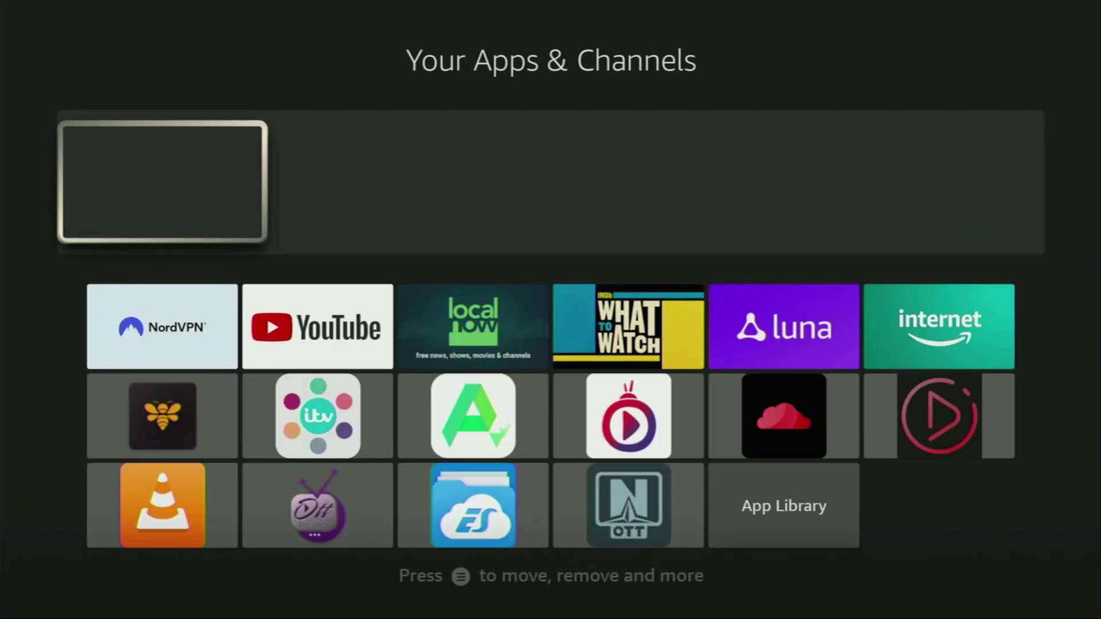
key(Down)
key(Down)
key(Right)
key(Right)
key(Right)
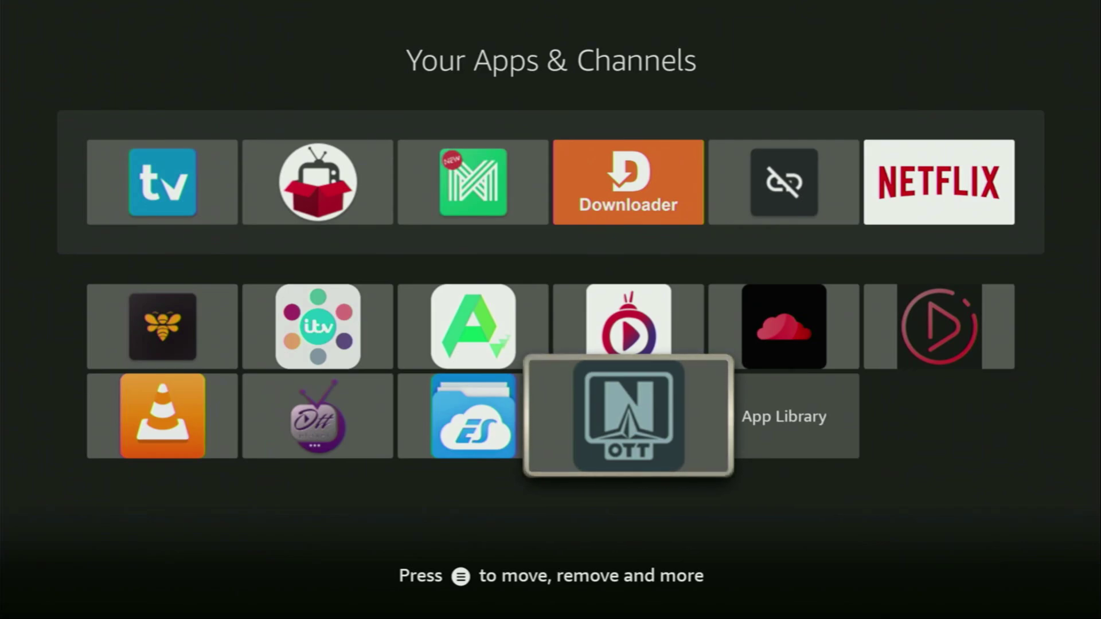
Move OTT Navigator to the front of Your Apps & Channels, leaving it selected
key(Menu)
key(Down)
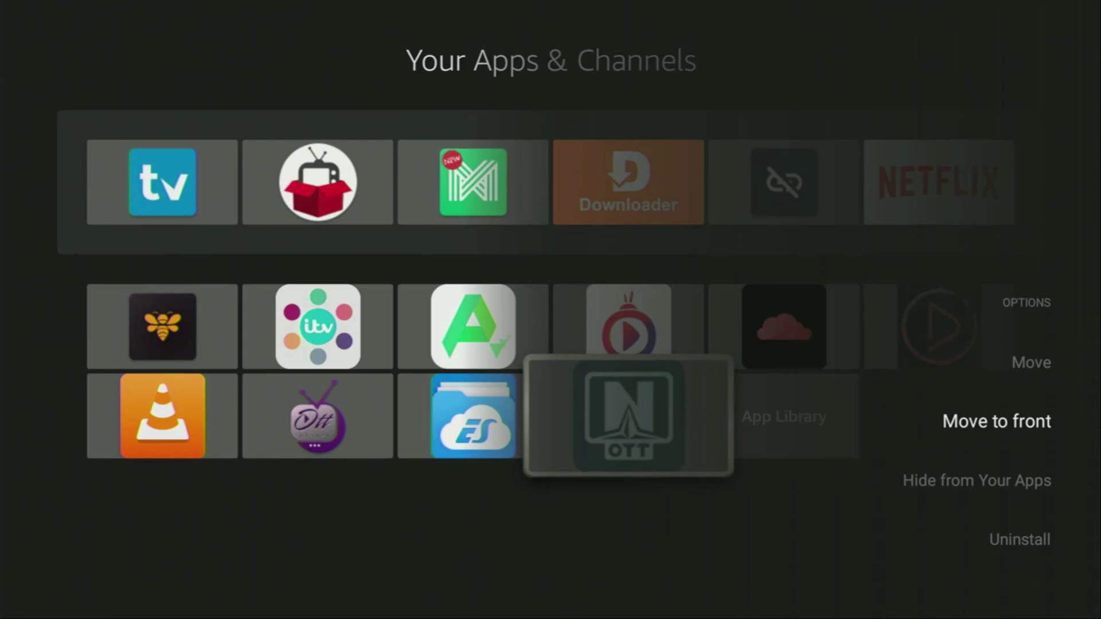
key(Return)
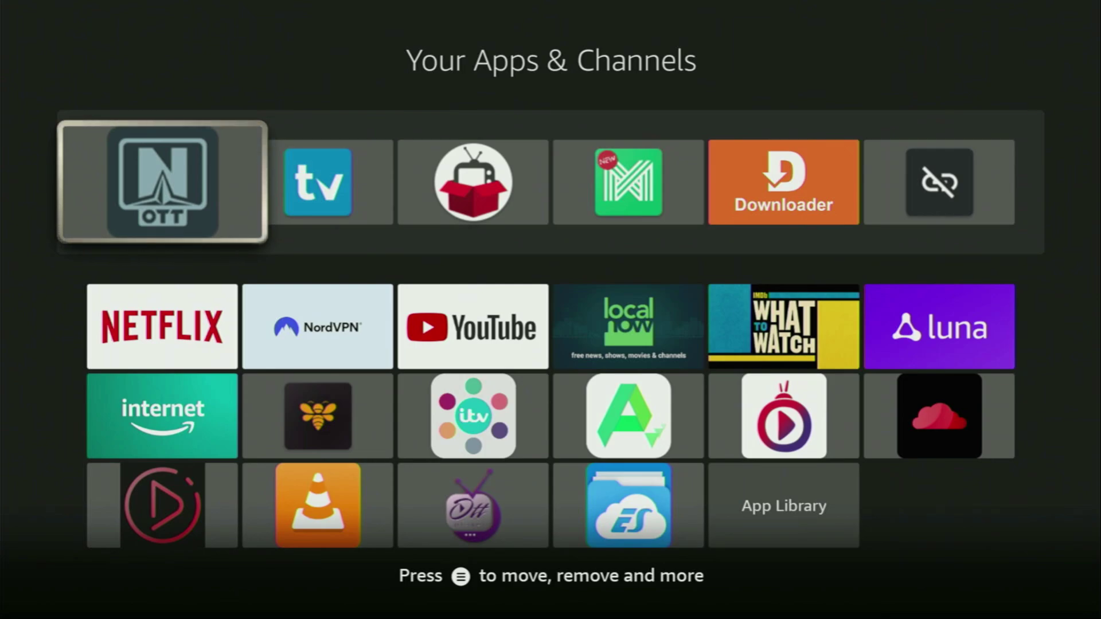
key(Down)
key(Right)
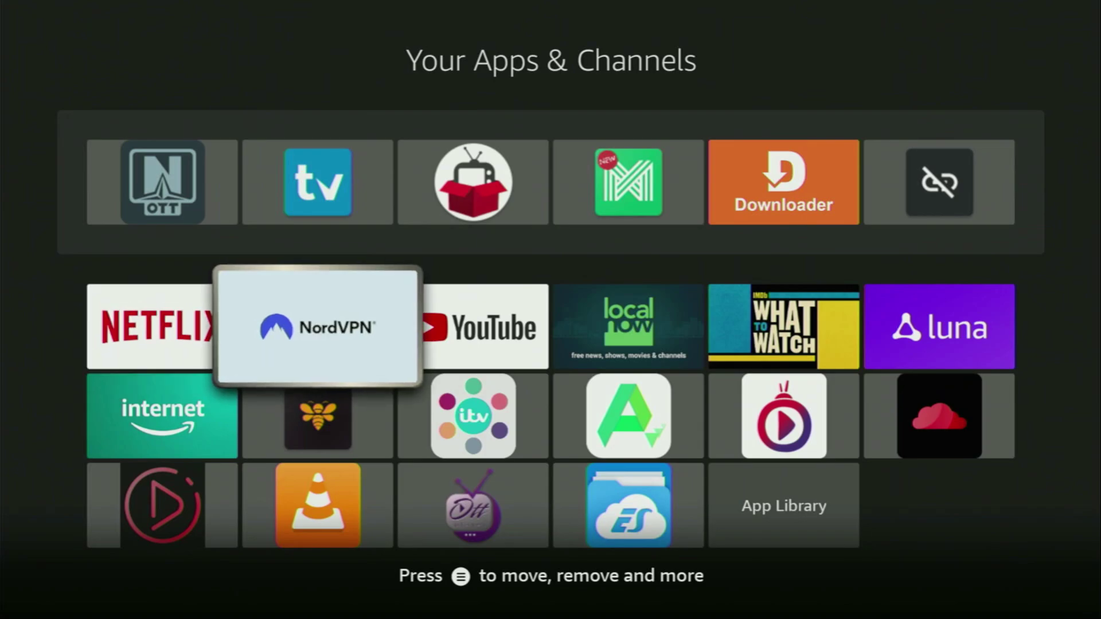
key(Up)
key(Left)
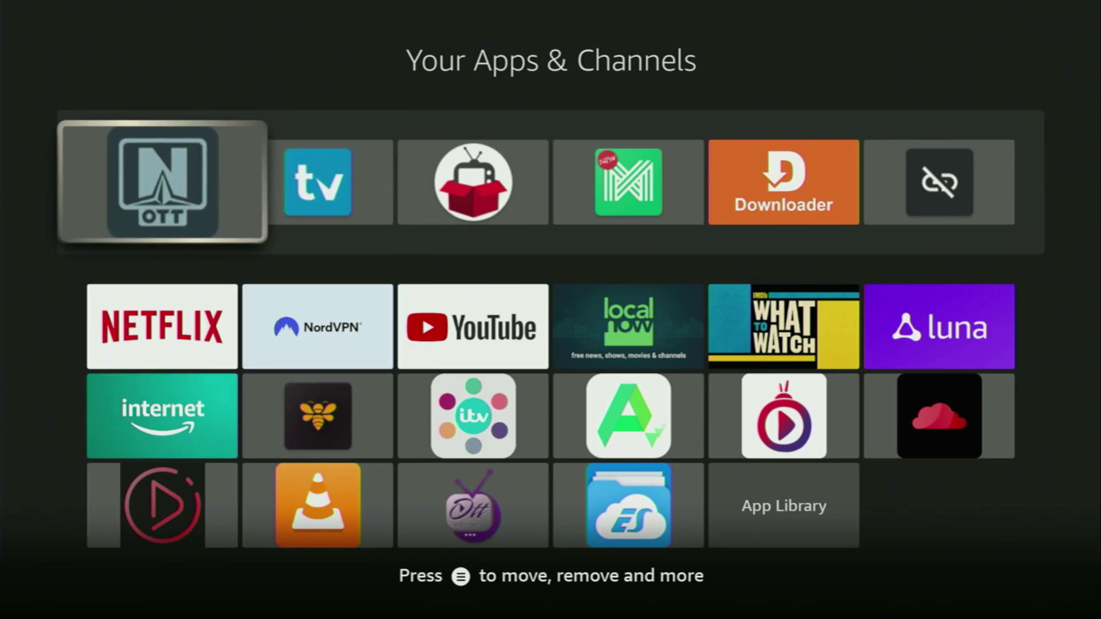
Launch OTT Navigator, view the Add provider playlist URL form, and leave it without adding anything
key(Return)
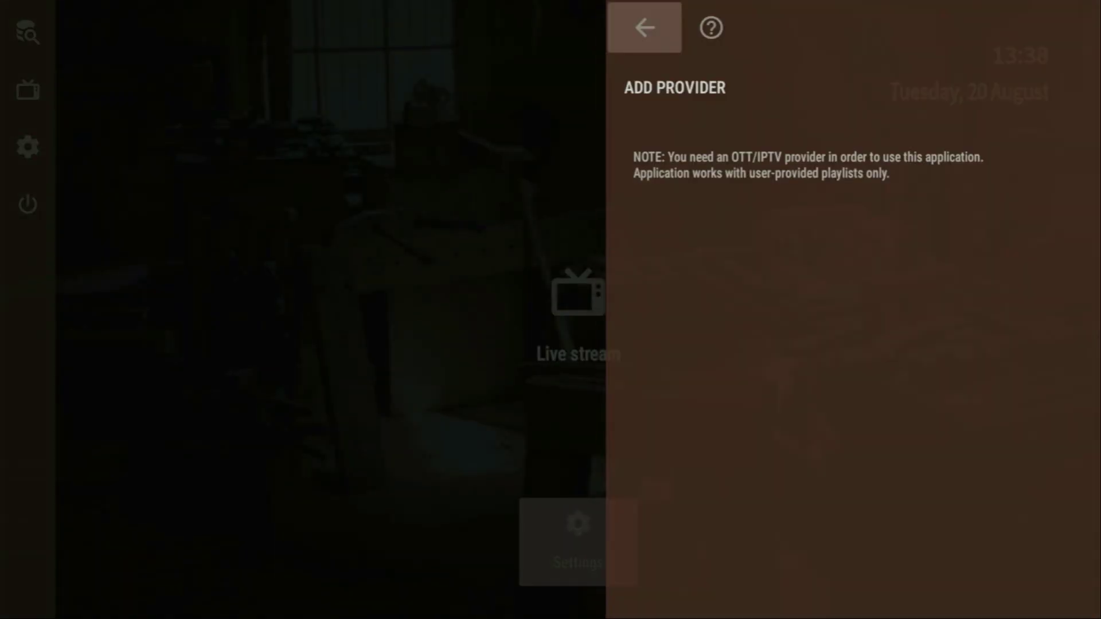
key(Return)
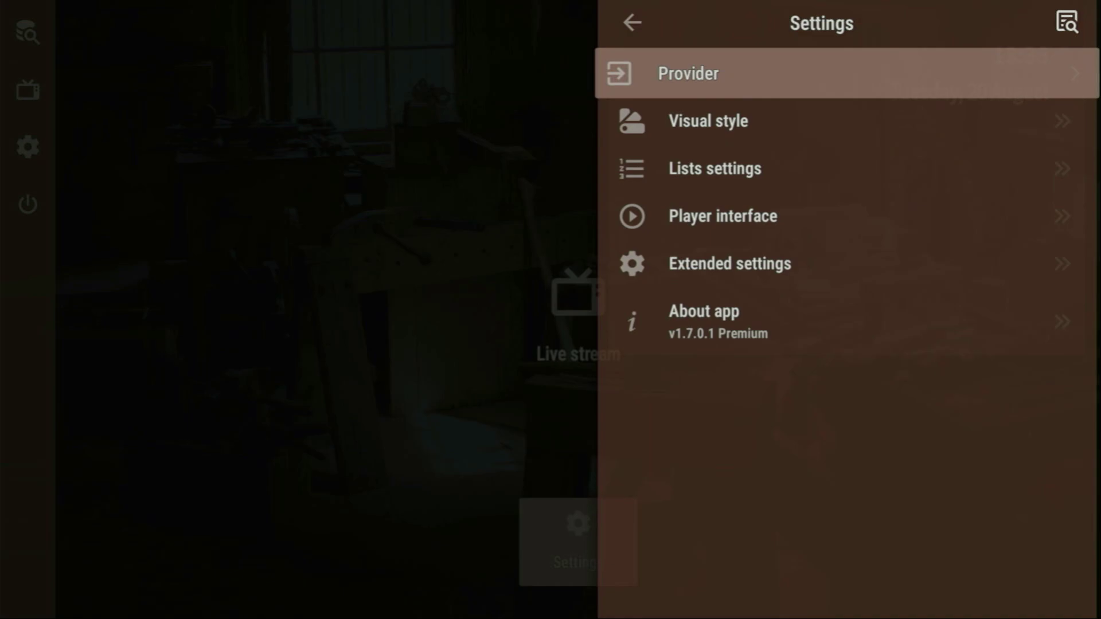
key(Return)
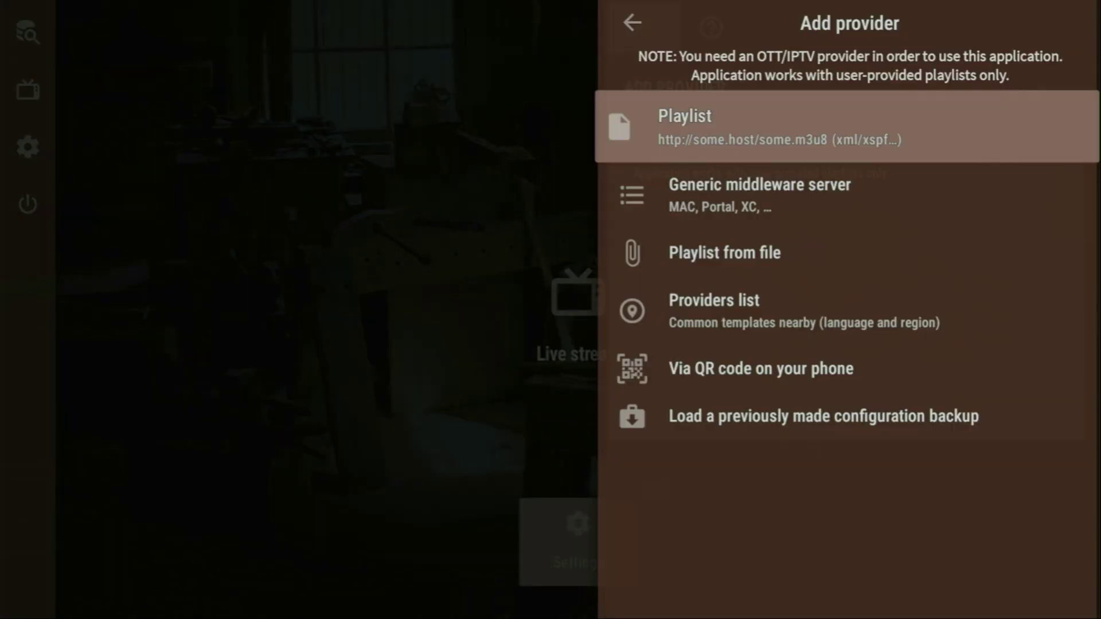
key(Return)
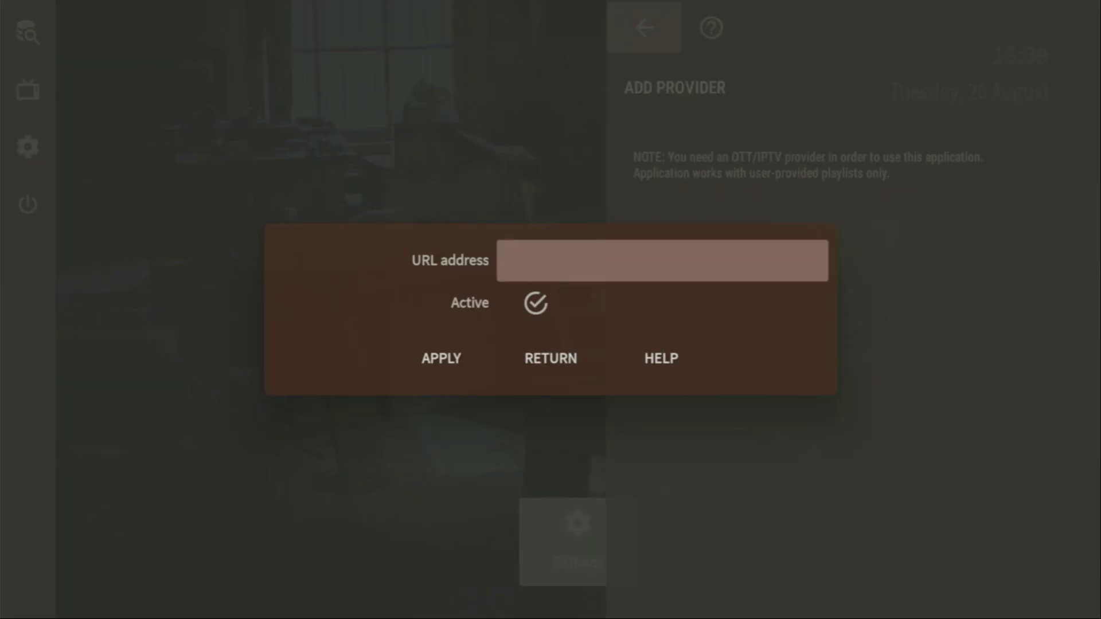
key(Down)
key(Down)
key(Left)
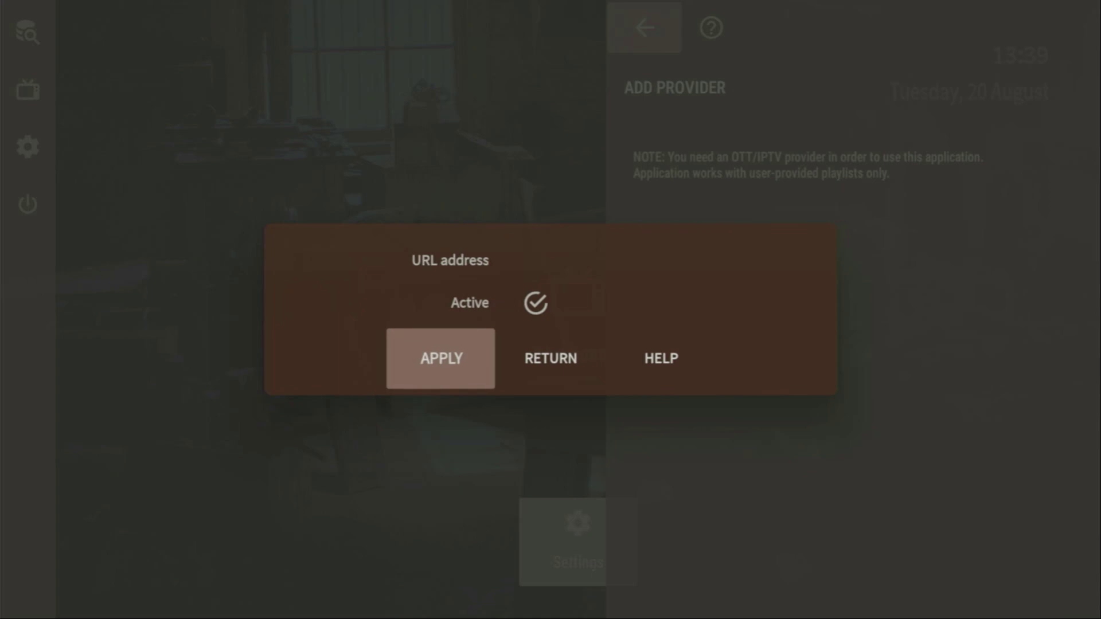
key(Return)
Open the Xtream Codes setup form under Add provider > Generic middleware server
key(Return)
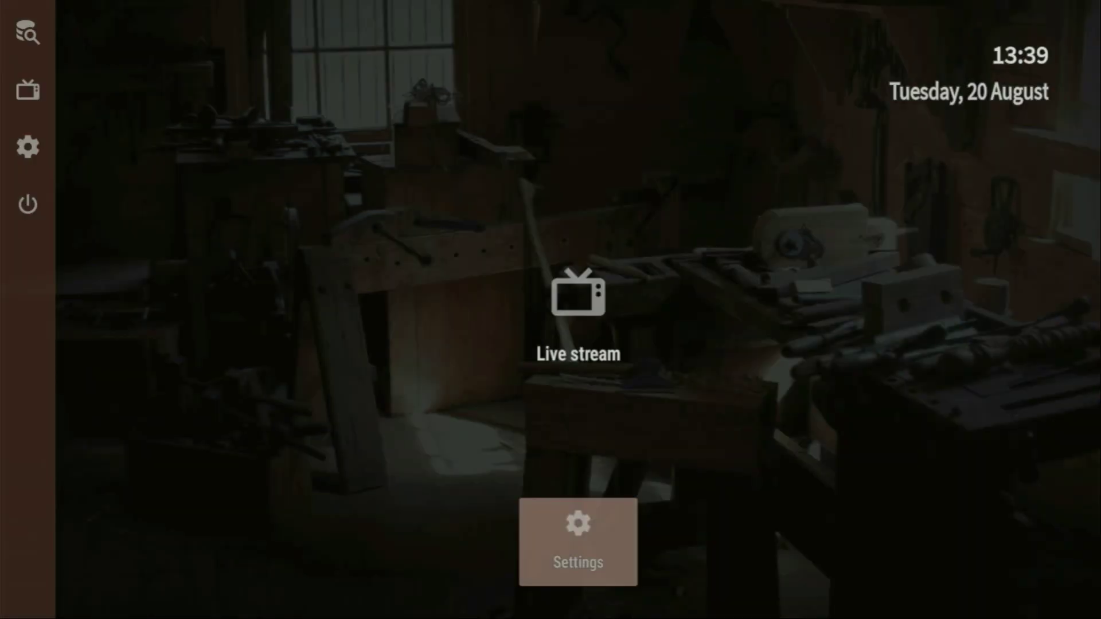
key(Up)
key(Return)
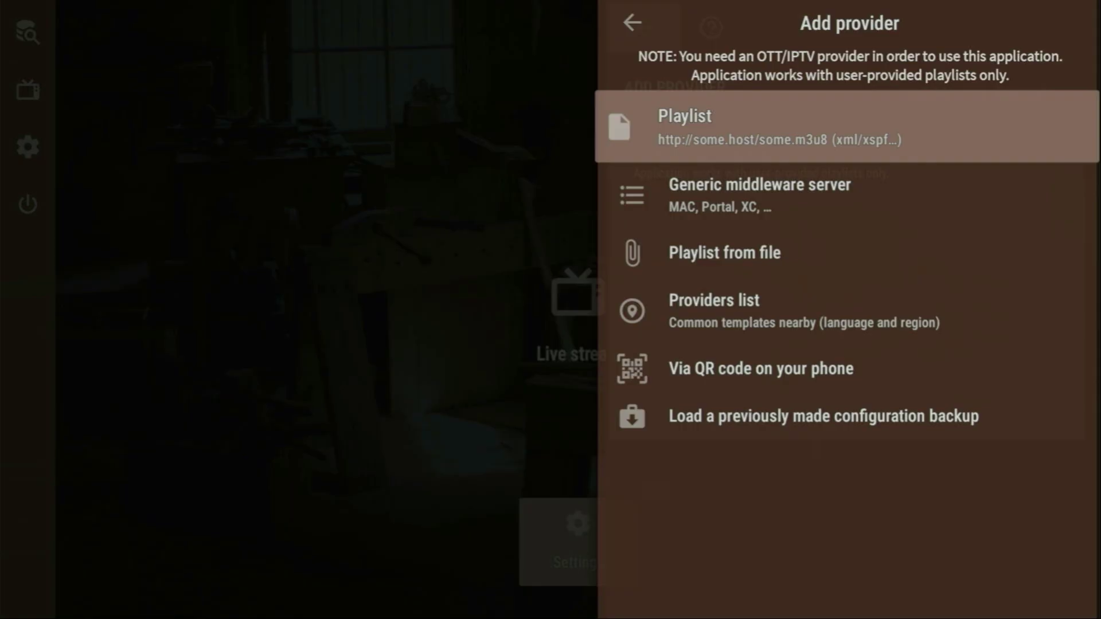
key(Down)
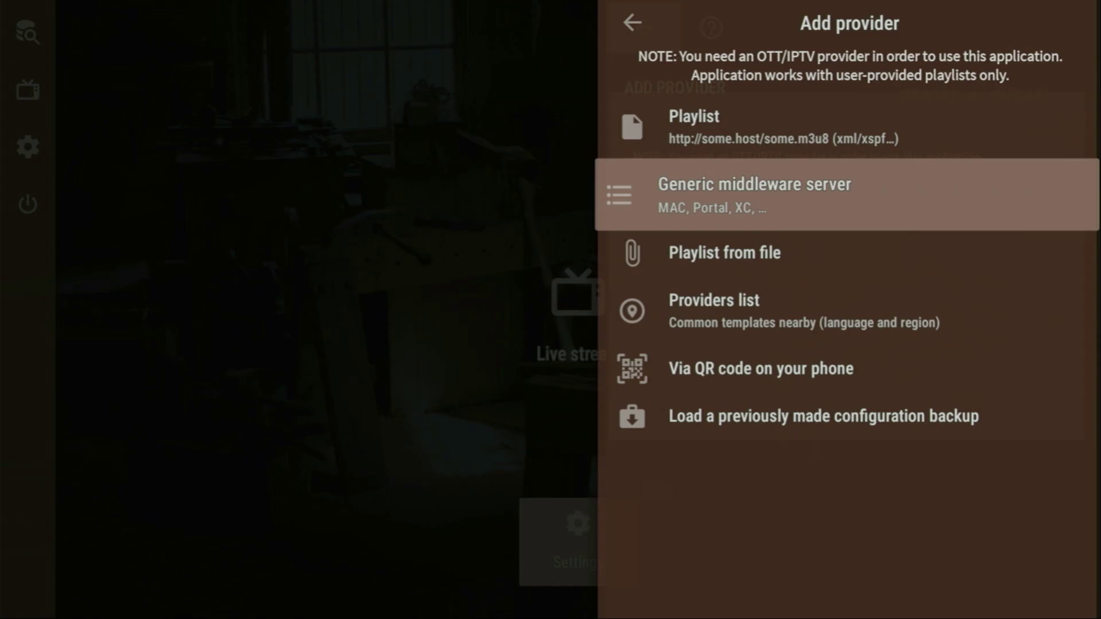
key(Return)
key(Down)
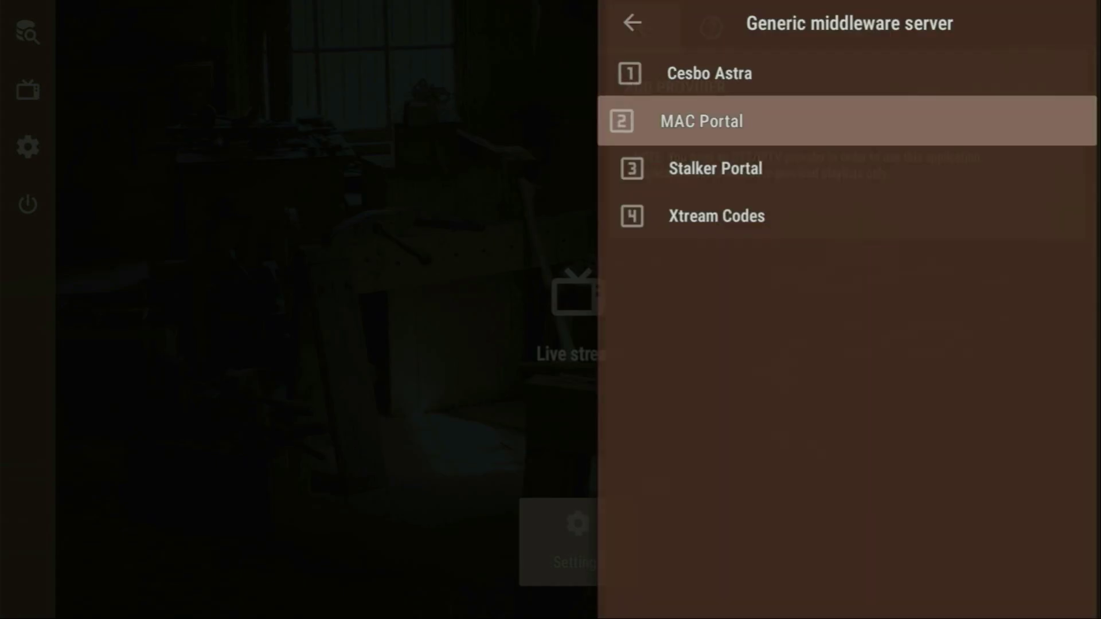
key(Down)
key(Down)
key(Return)
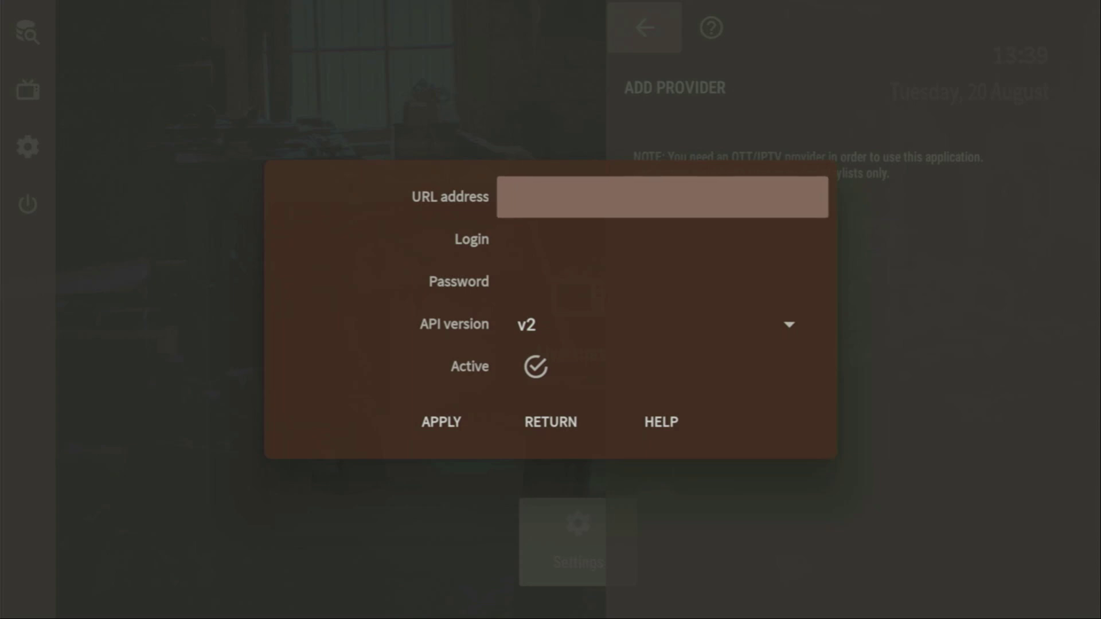
Step through the login, password, API version and Active options to APPLY
key(Down)
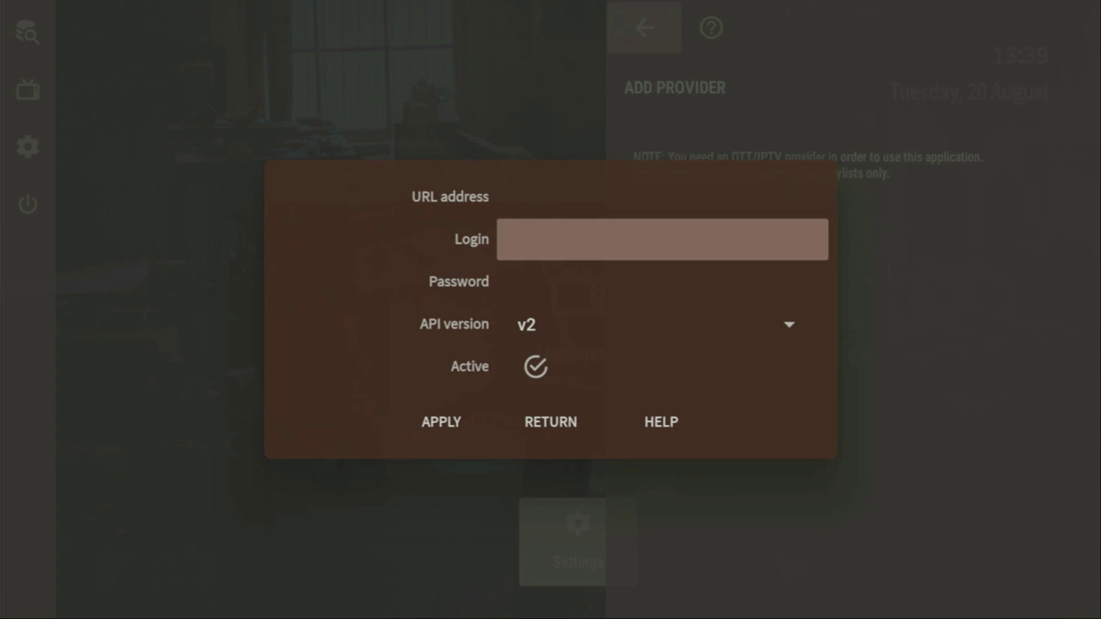
key(Down)
key(Down)
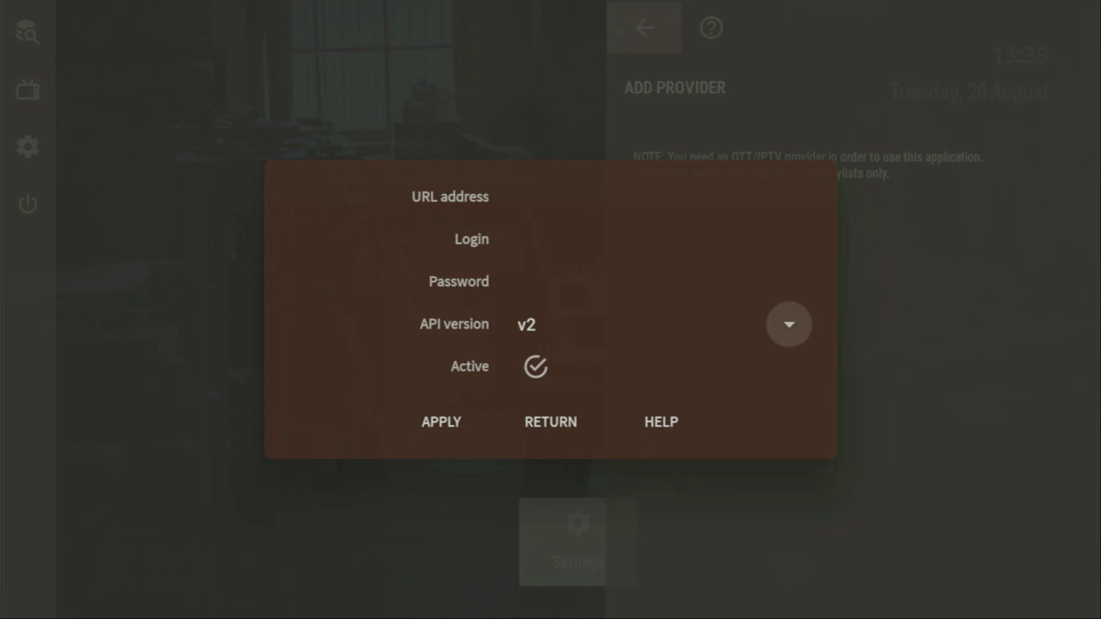
key(Down)
key(Down)
key(Left)
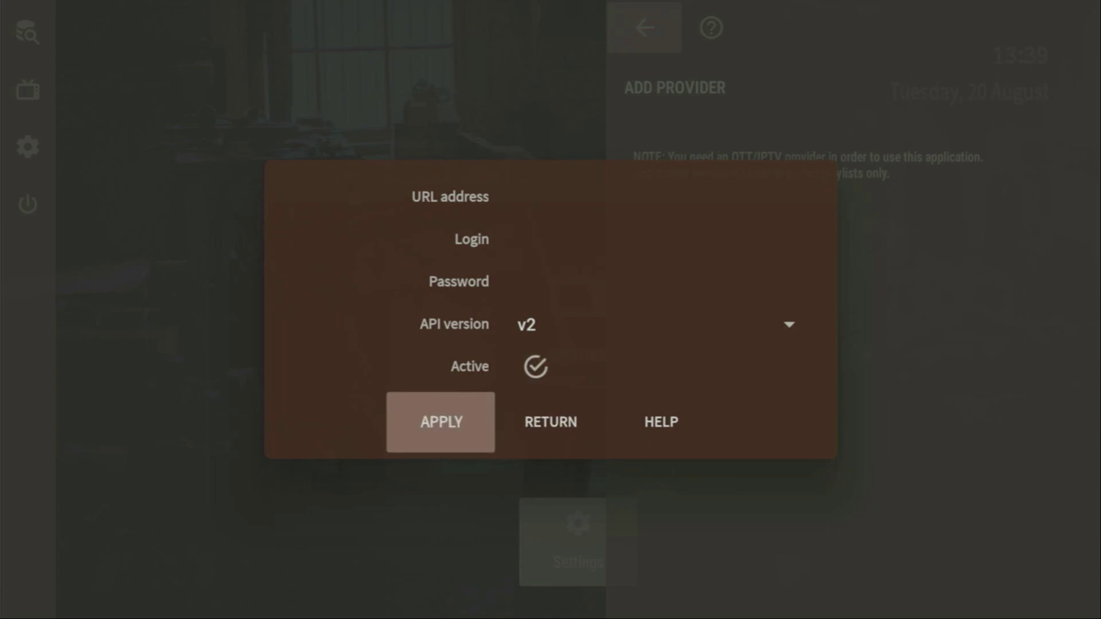